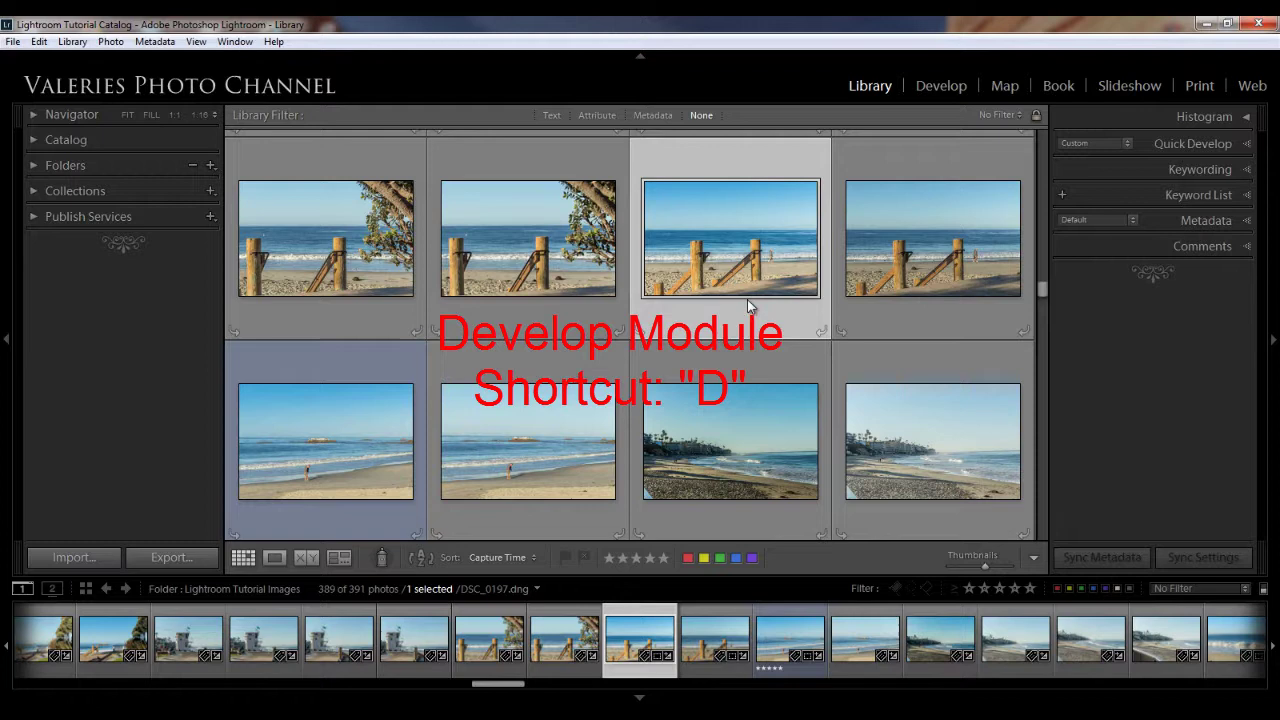
Step: Switch to the Develop module to open DSC_0197.dng for editing
left_click(943, 88)
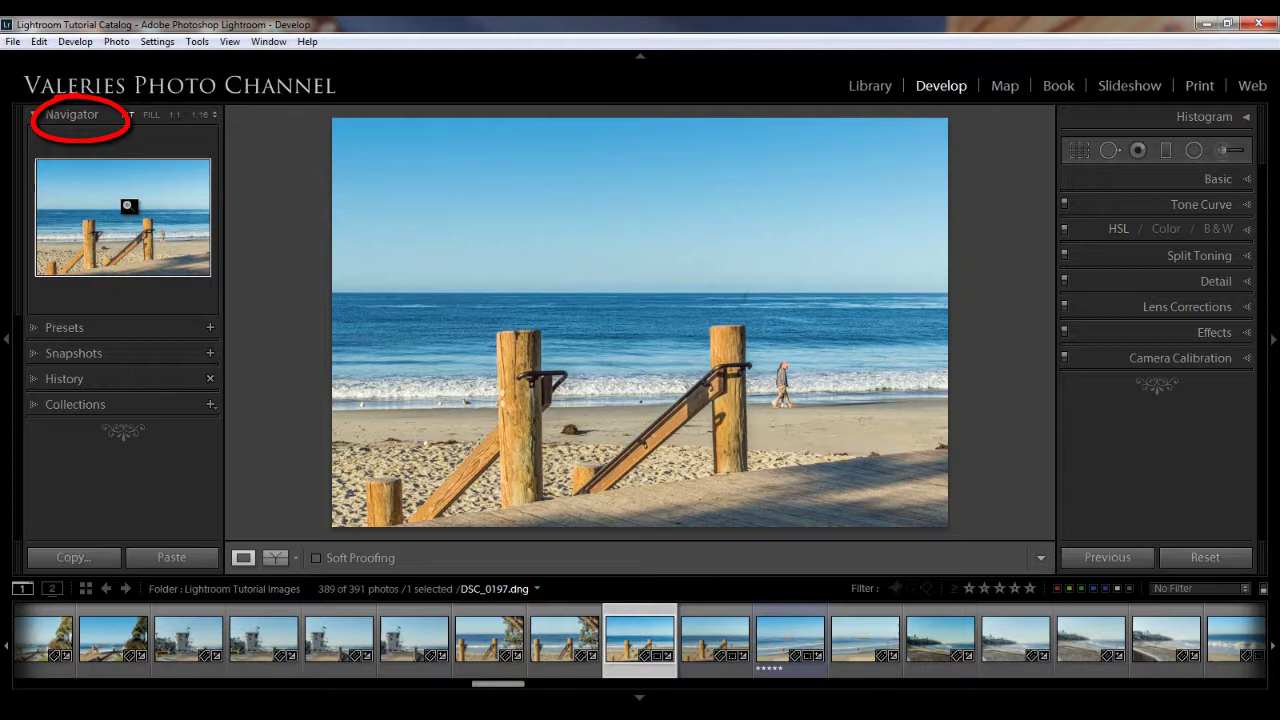
Step: Zoom the beach photo to 1:1, pan across the waves and post, then fit it back
left_click(125, 204)
left_click_drag(125, 204, 94, 237)
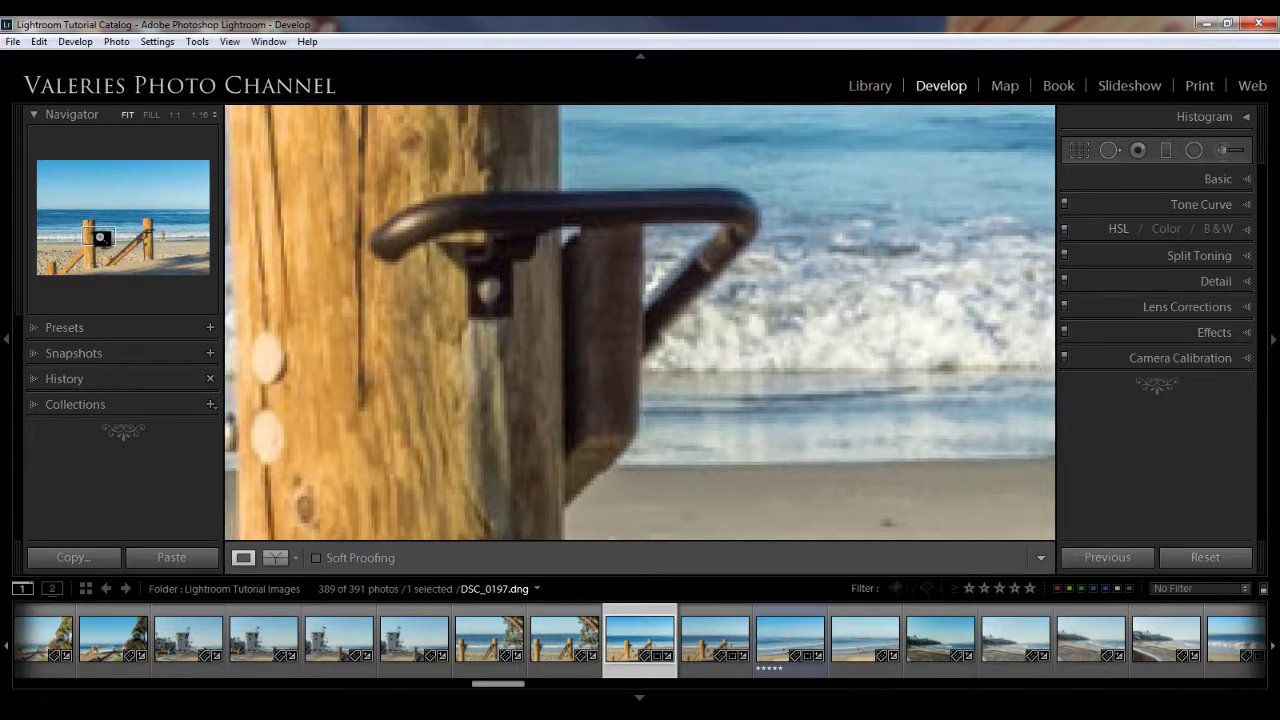
key("z")
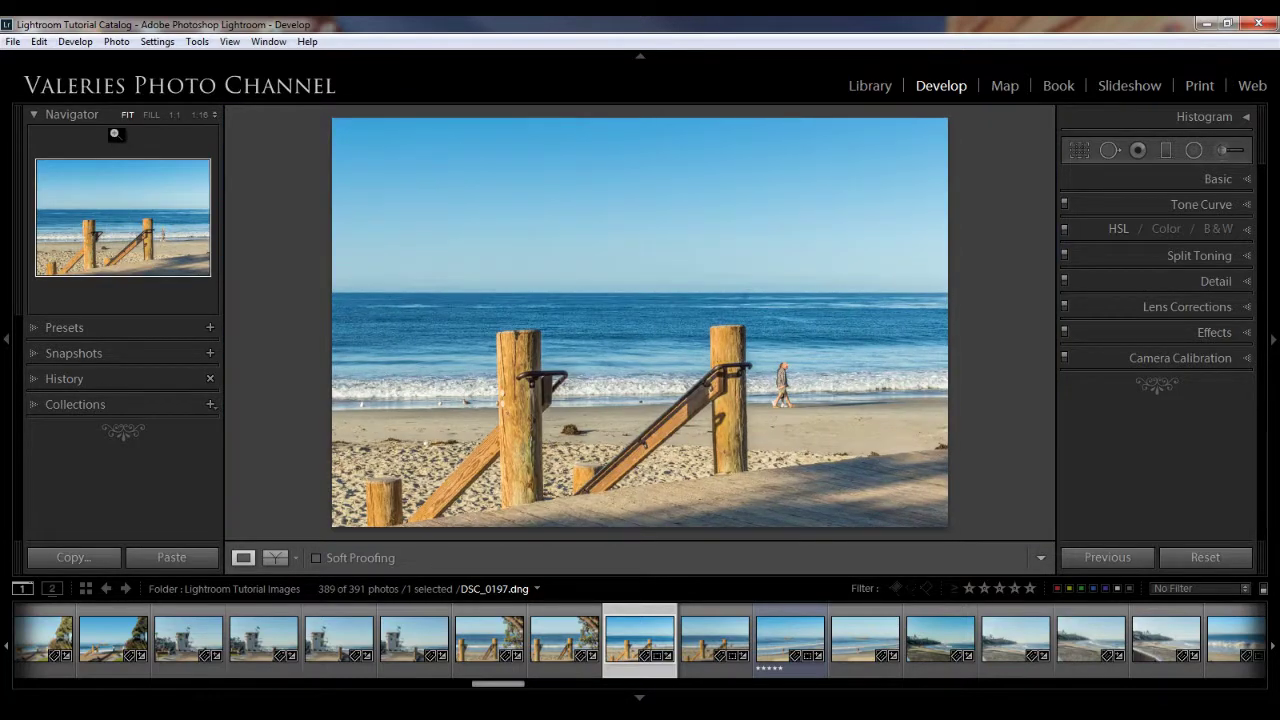
Step: Briefly show and hide the Presets list and the Snapshots panel containing Sharpening
left_click(36, 329)
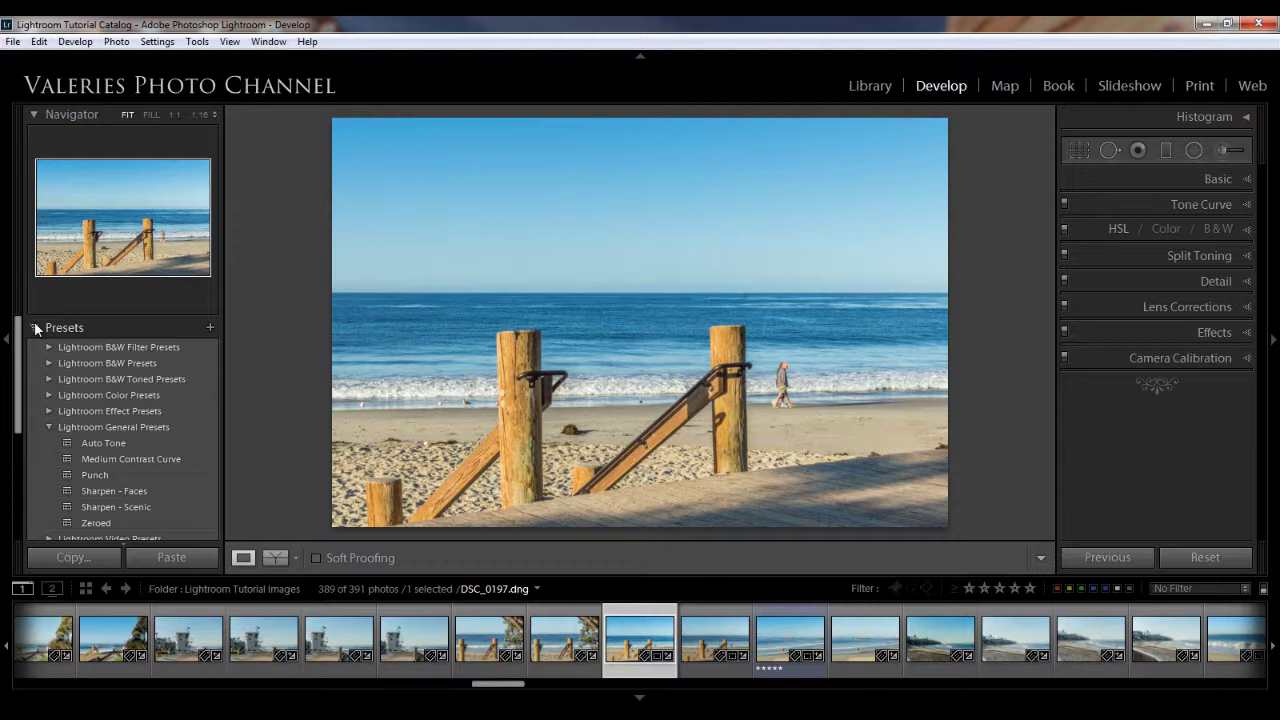
left_click(36, 329)
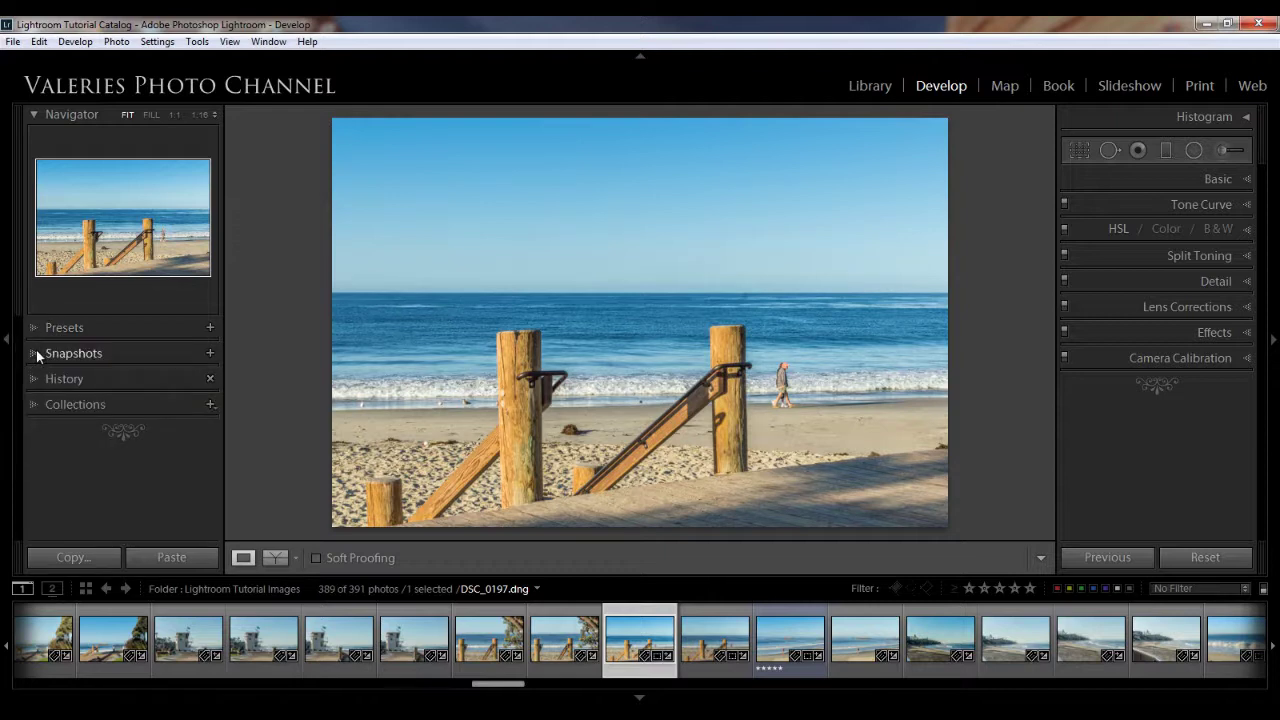
left_click(36, 354)
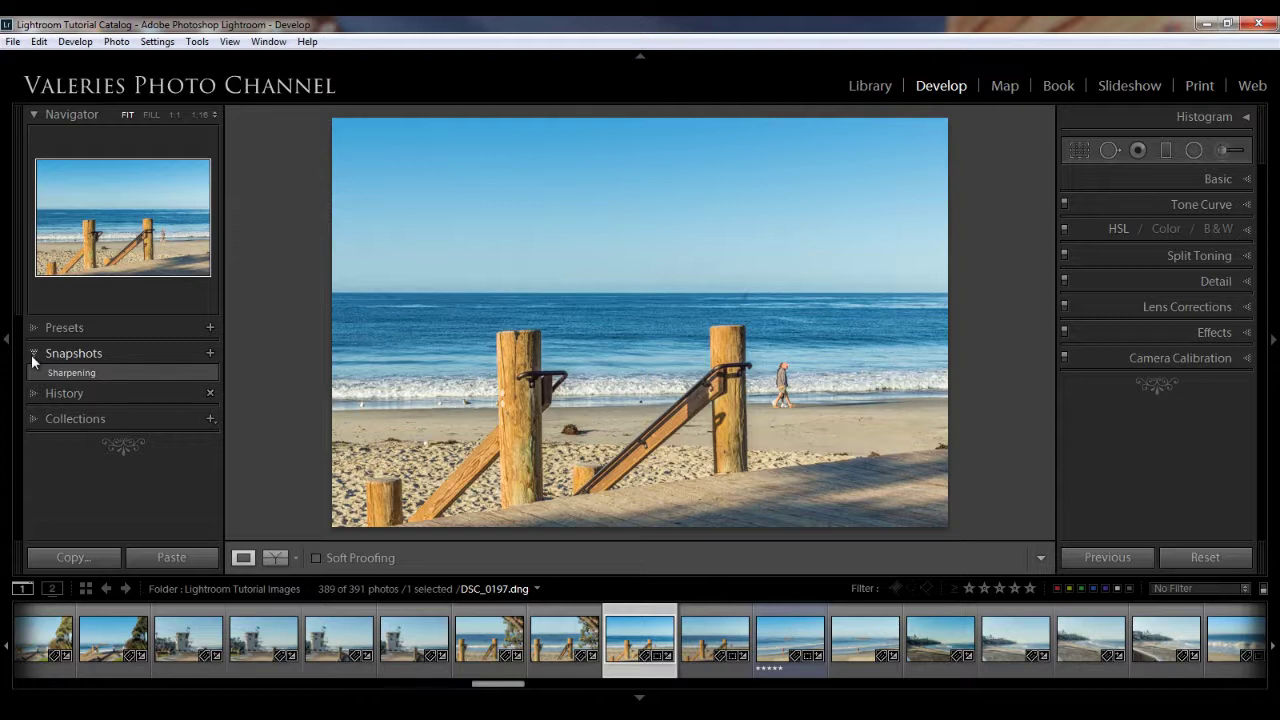
left_click(33, 355)
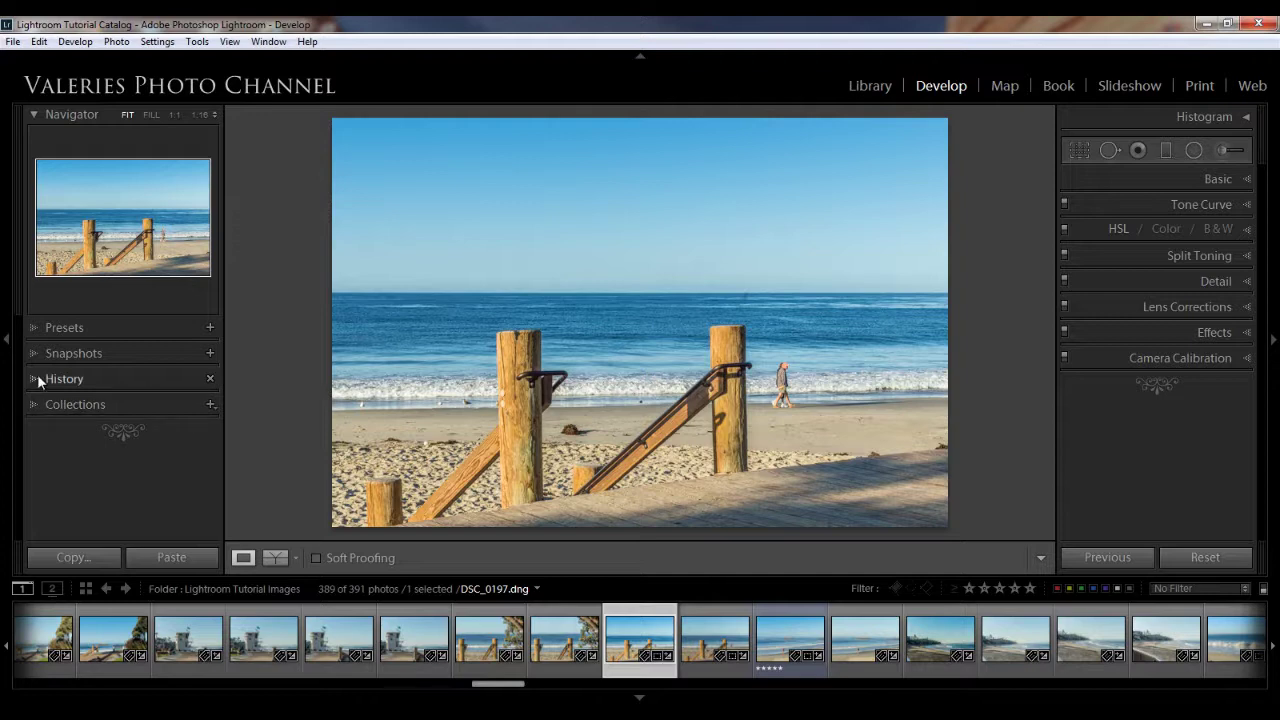
left_click(32, 380)
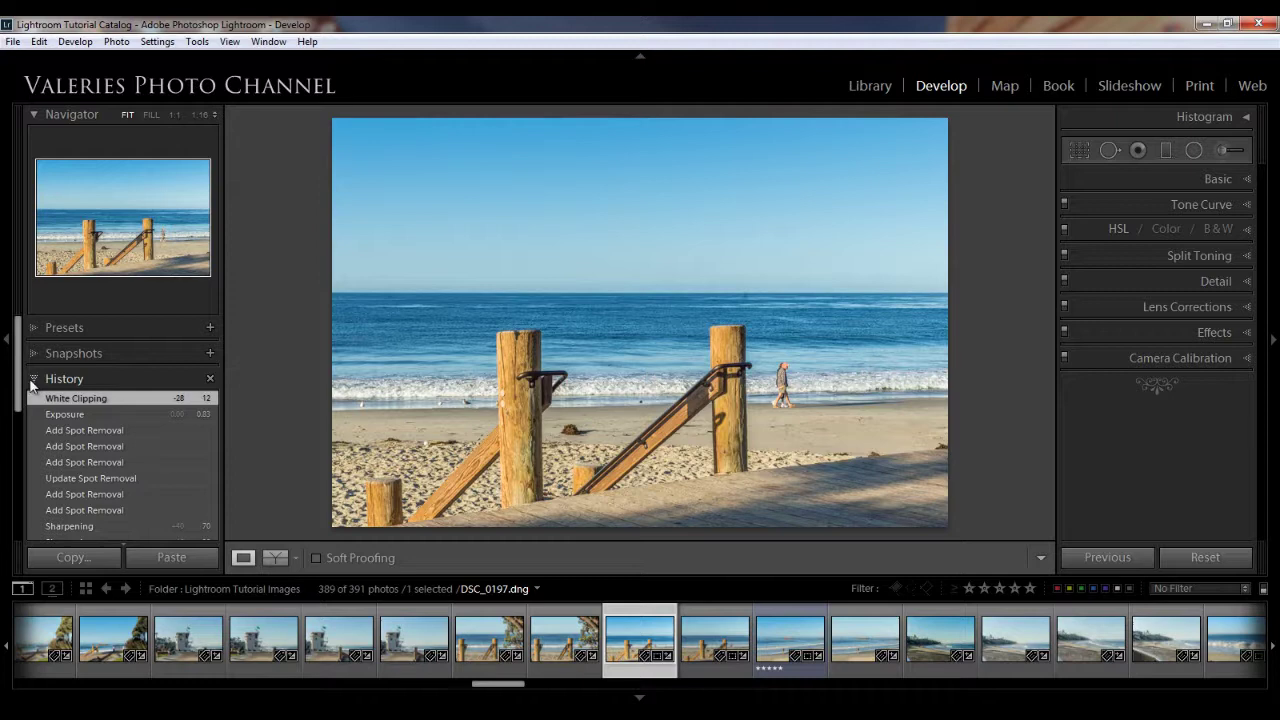
scroll(121, 440, "down", 2)
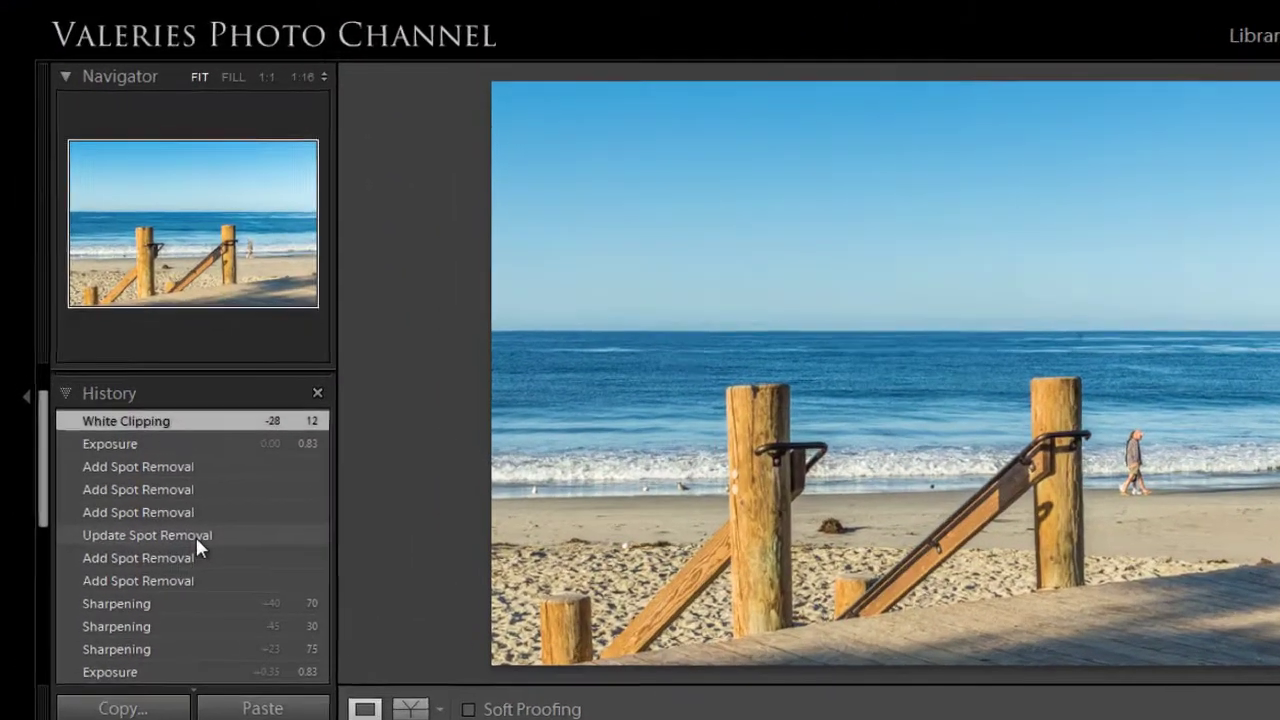
scroll(125, 438, "down", 2)
scroll(213, 563, "down", 5)
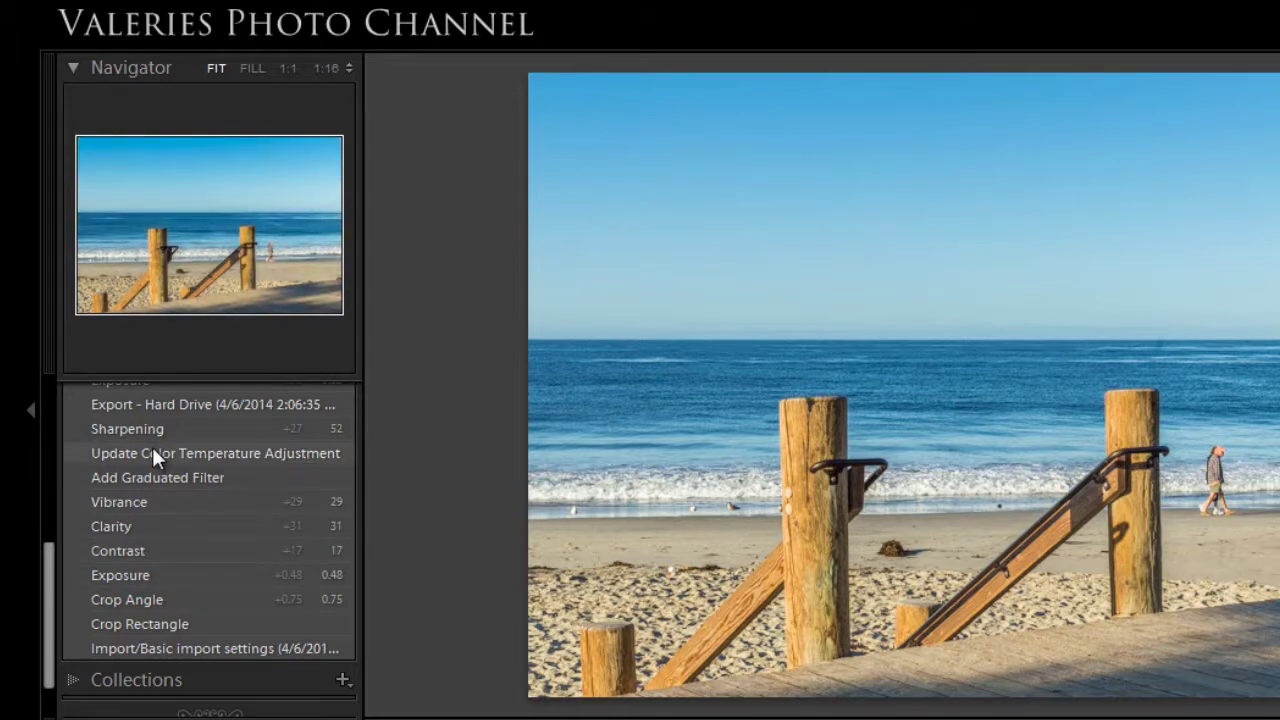
scroll(155, 560, "up", 4)
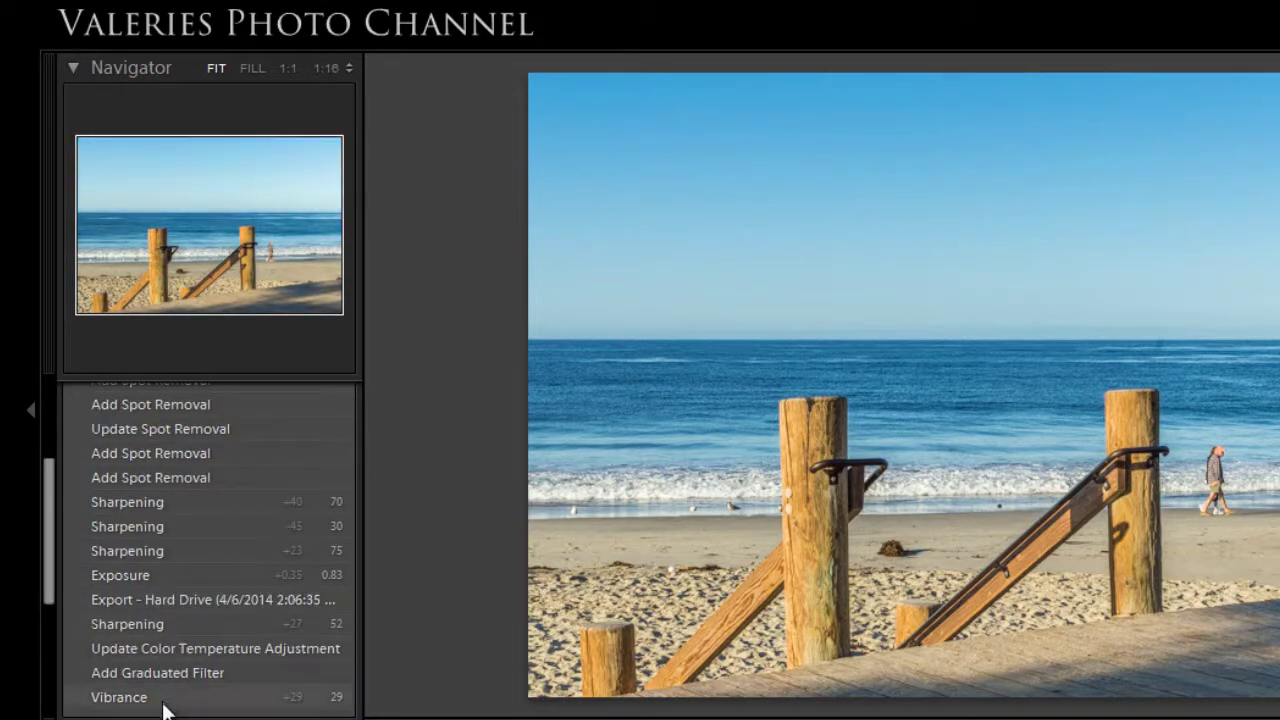
scroll(140, 603, "down", 3)
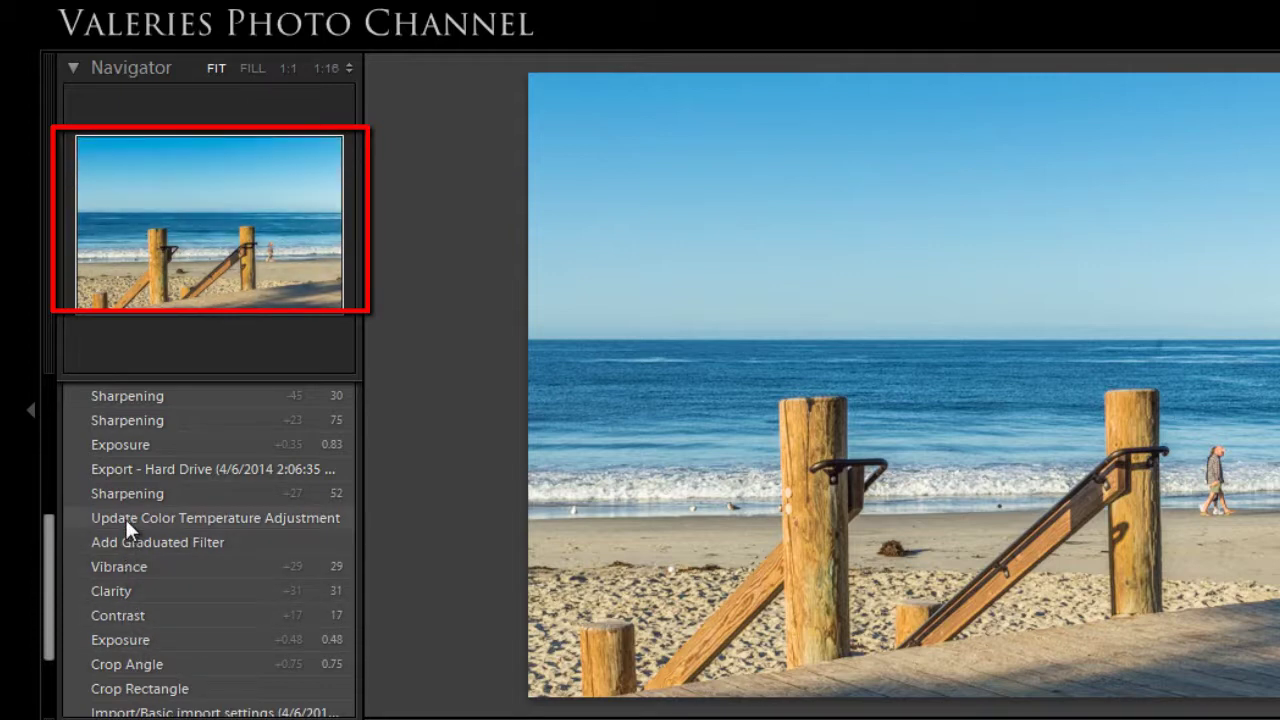
scroll(125, 517, "up", 3)
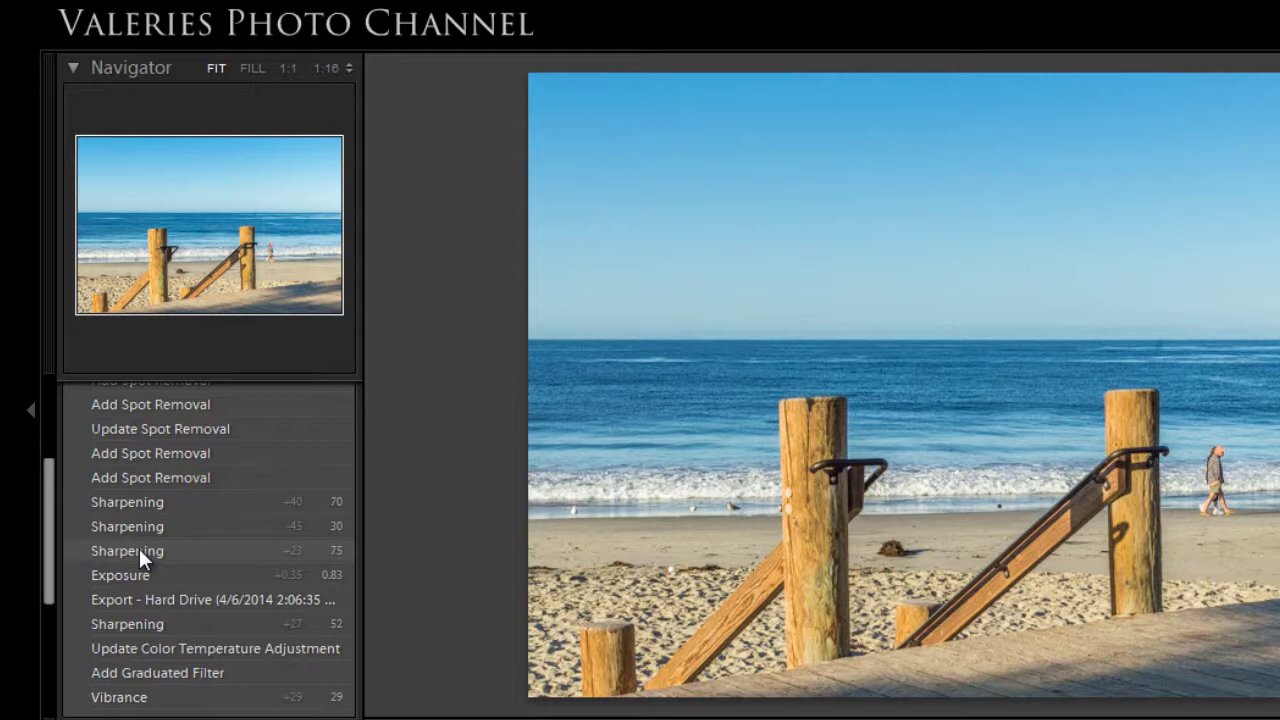
Step: Collapse the left Navigator and History panels and check the right panel options menu
left_click(33, 410)
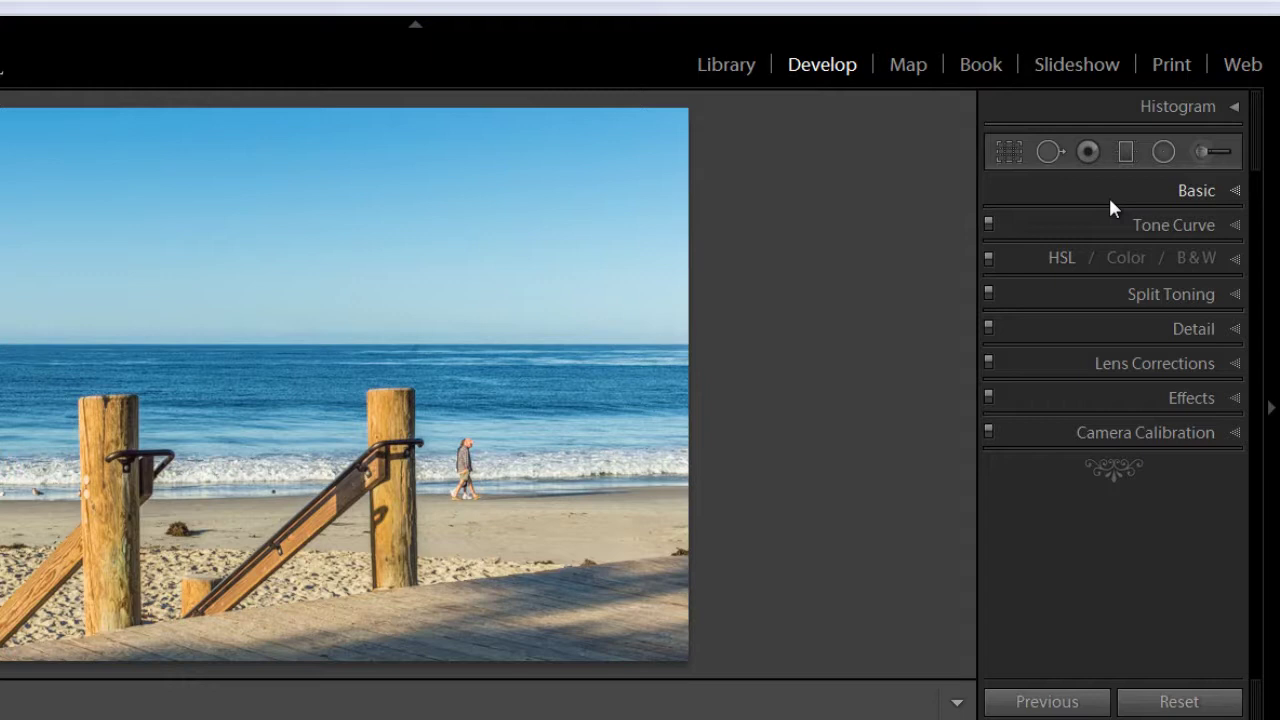
right_click(1072, 533)
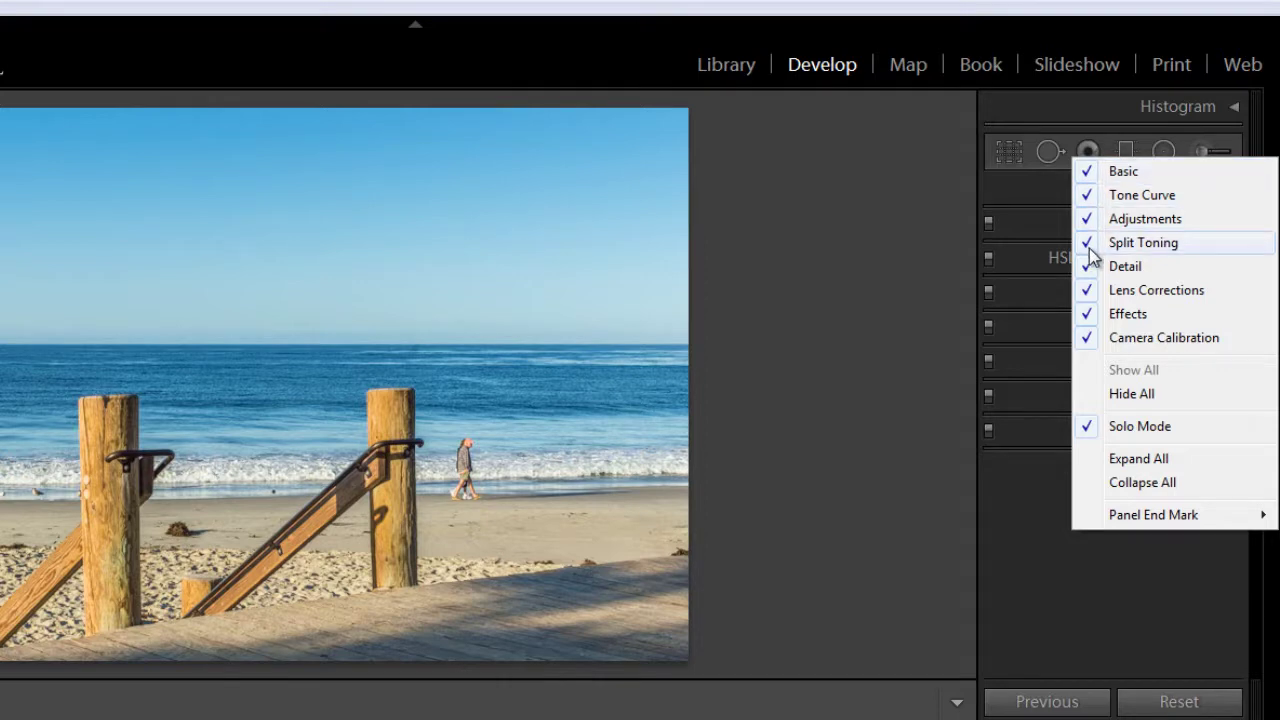
left_click(1057, 609)
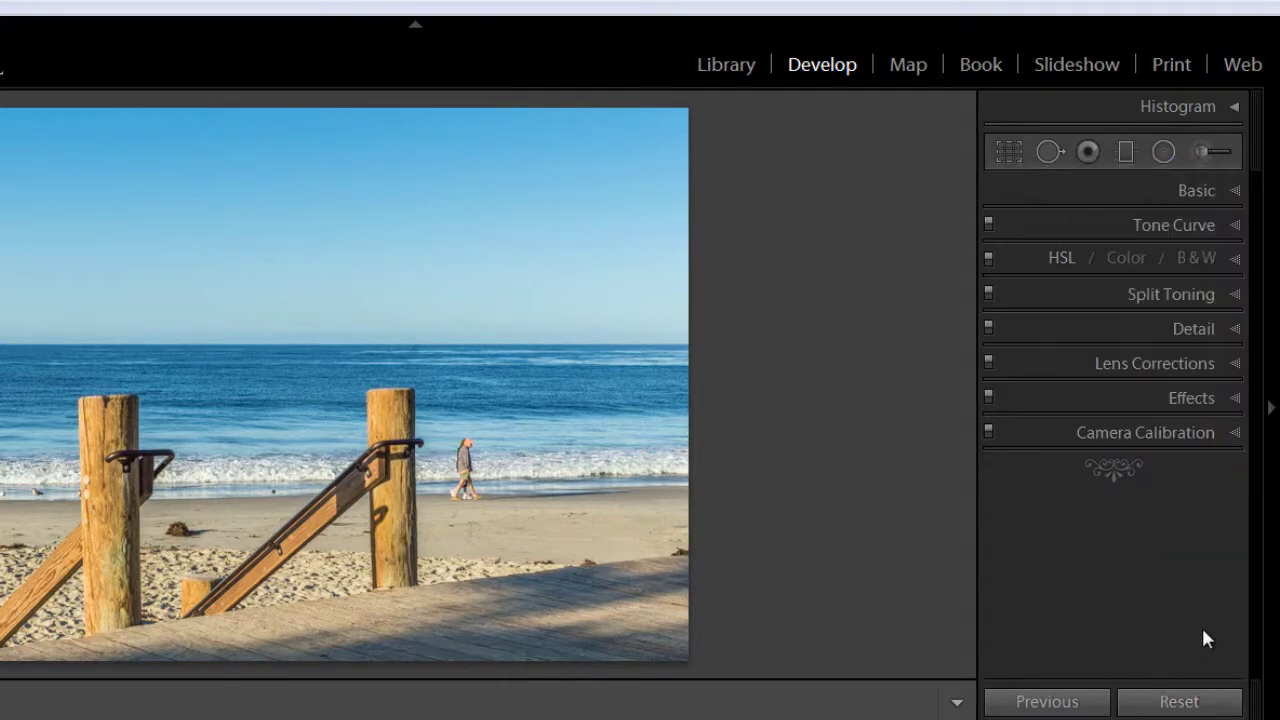
Step: Expand the Basic panel to show Exposure +0.83, Contrast +17, Clarity +31, Vibrance +29
left_click(1236, 192)
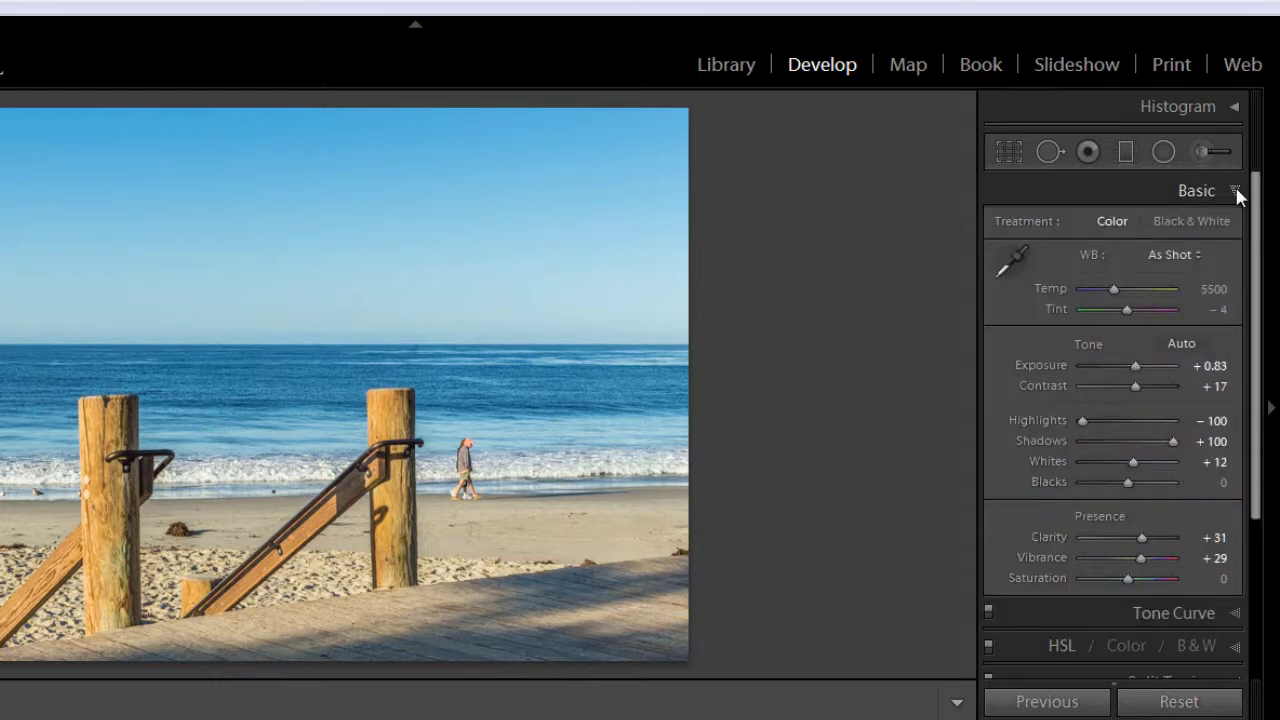
left_click(1236, 192)
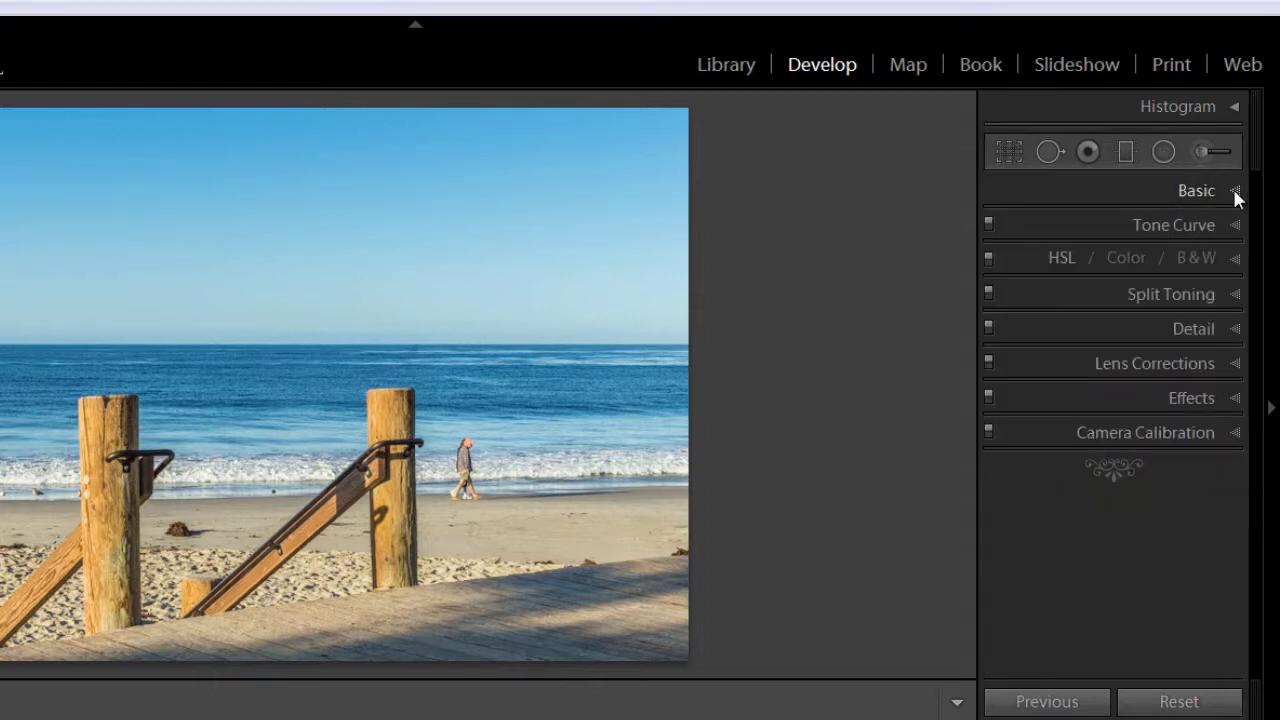
left_click(1236, 192)
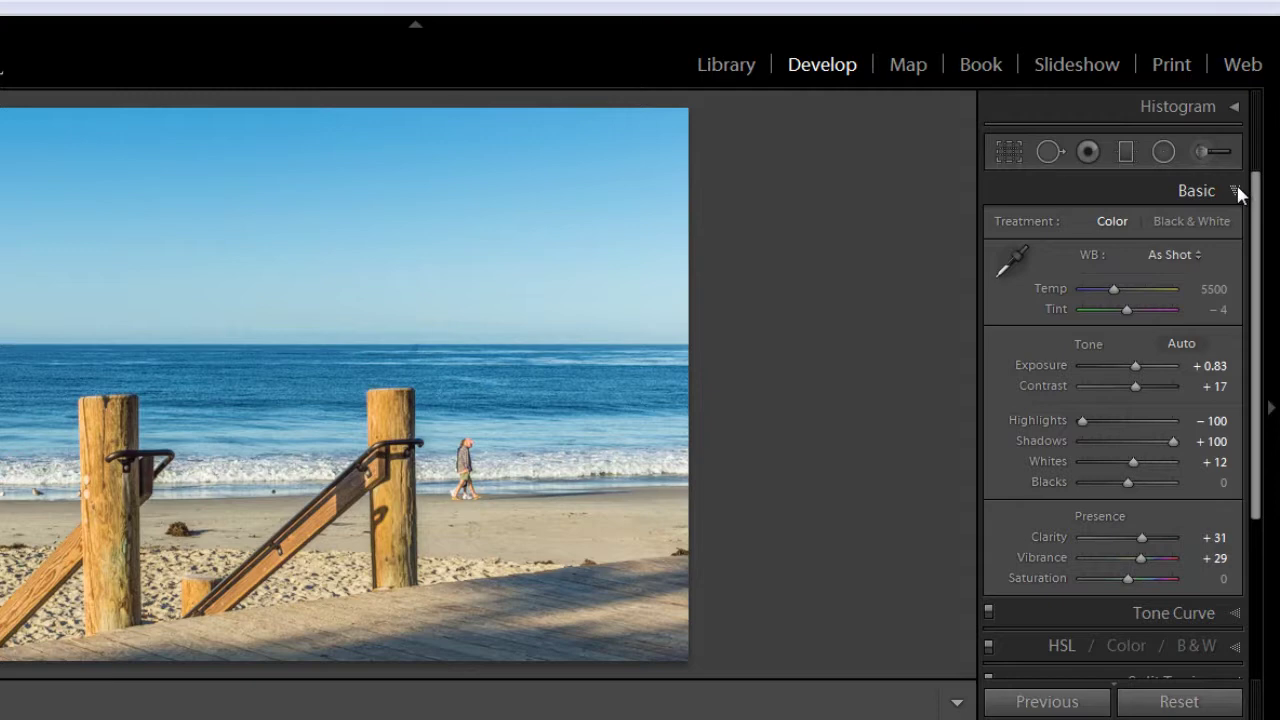
left_click_drag(1254, 186, 1266, 437)
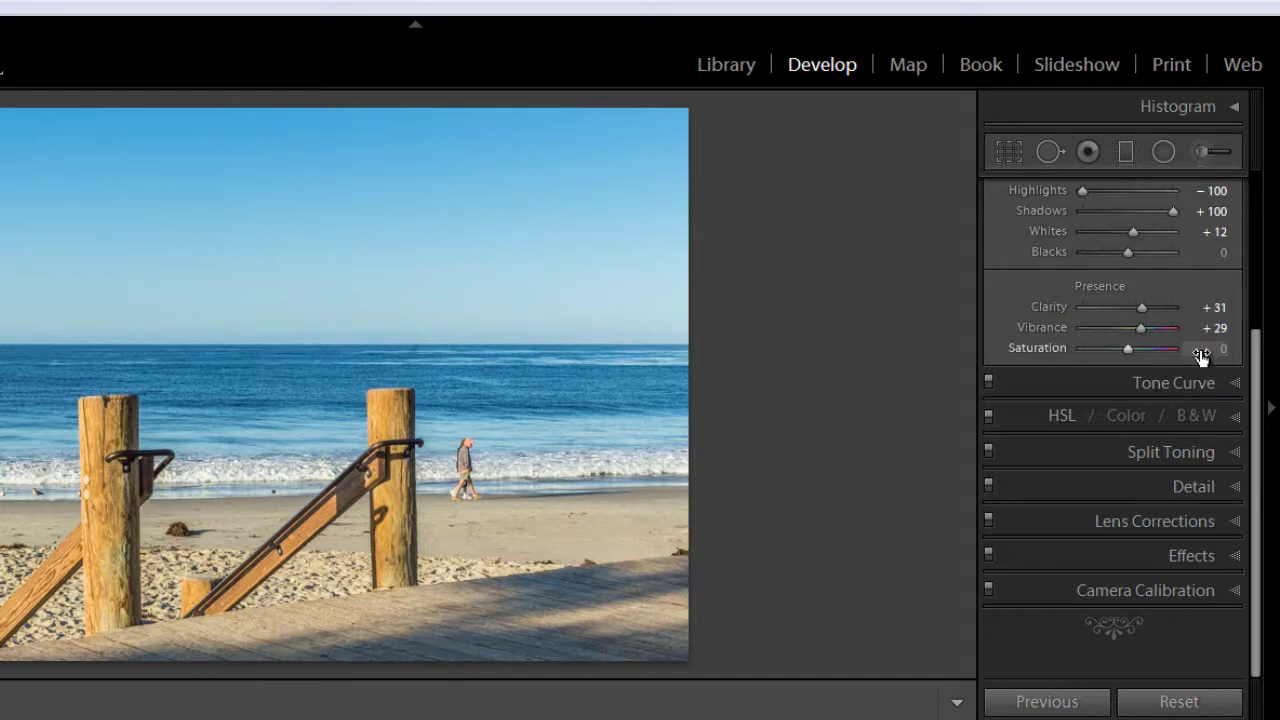
scroll(1185, 521, "up", 5)
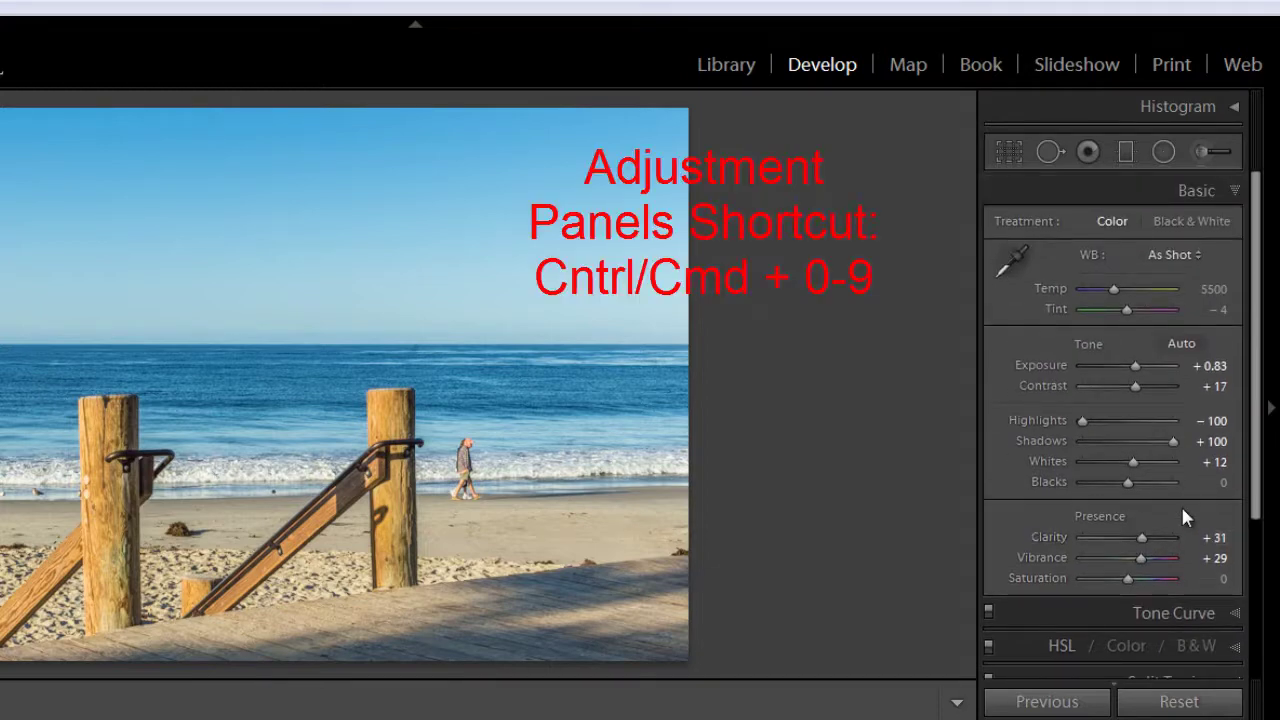
Step: Show and hide the Histogram above the adjustment panels with Ctrl+0
scroll(1183, 510, "down", 2)
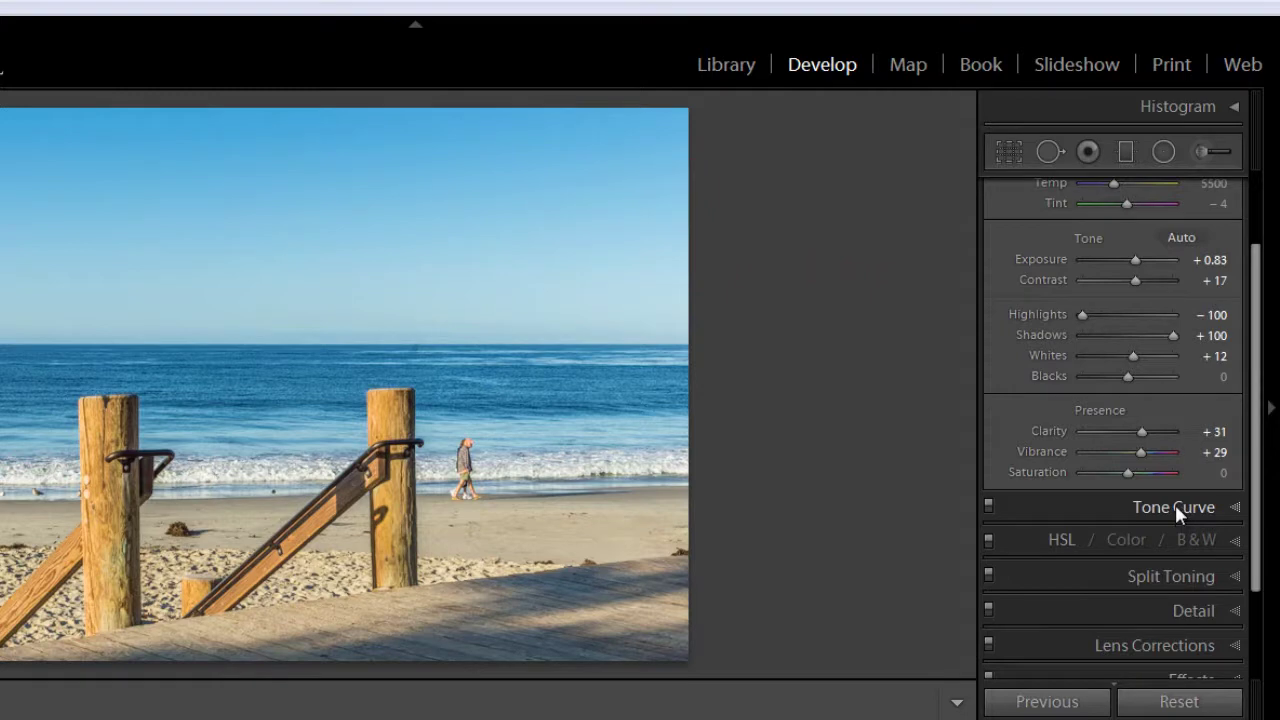
key("ctrl+0")
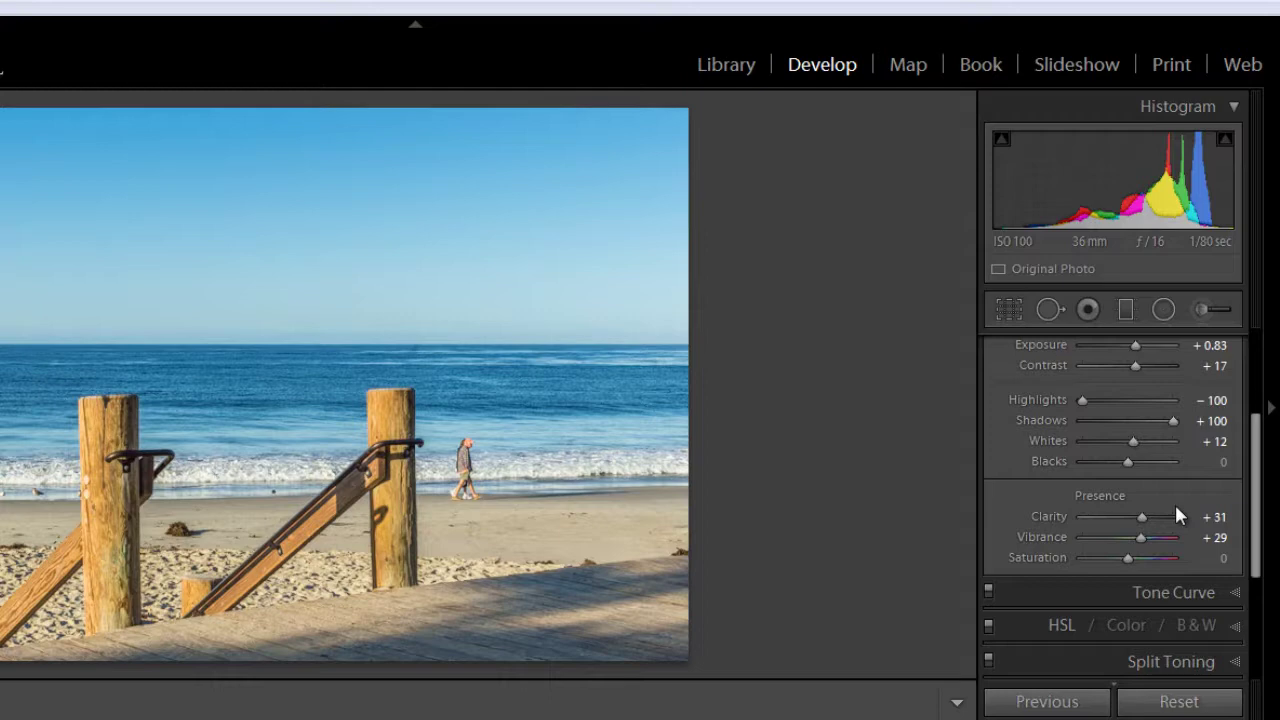
key("ctrl+0")
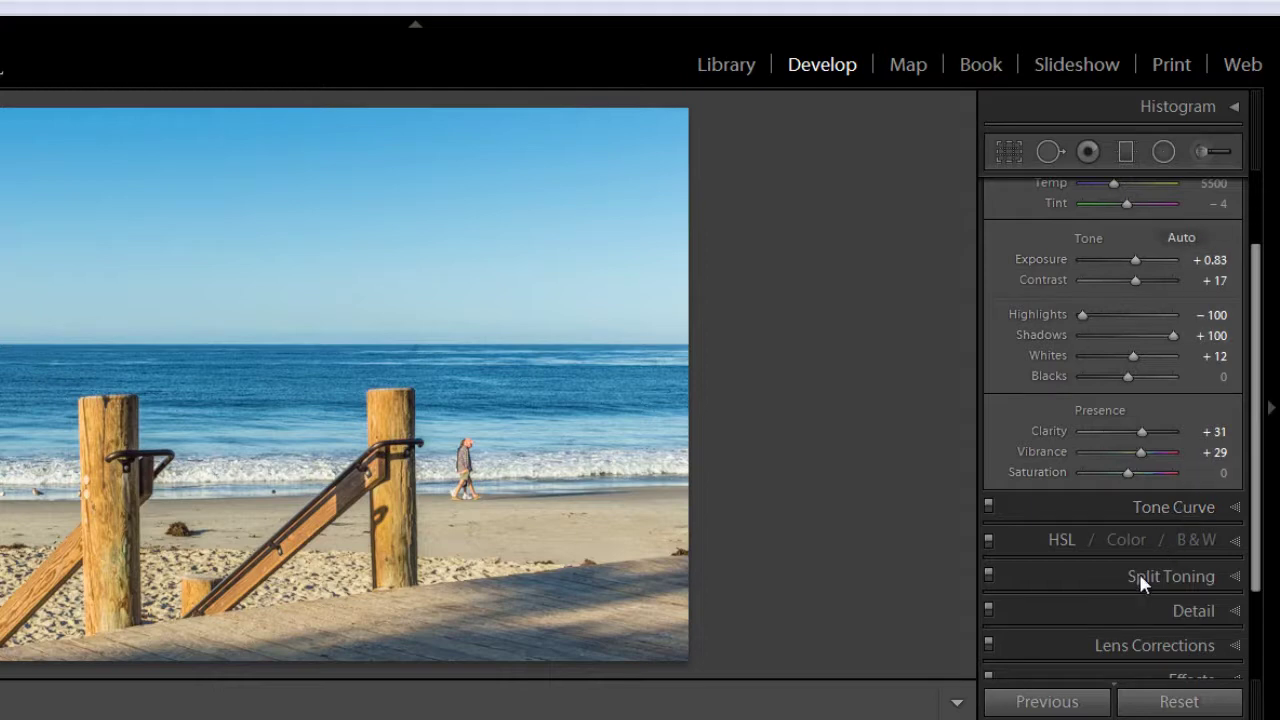
scroll(1139, 573, "up", 2)
scroll(1145, 378, "down", 4)
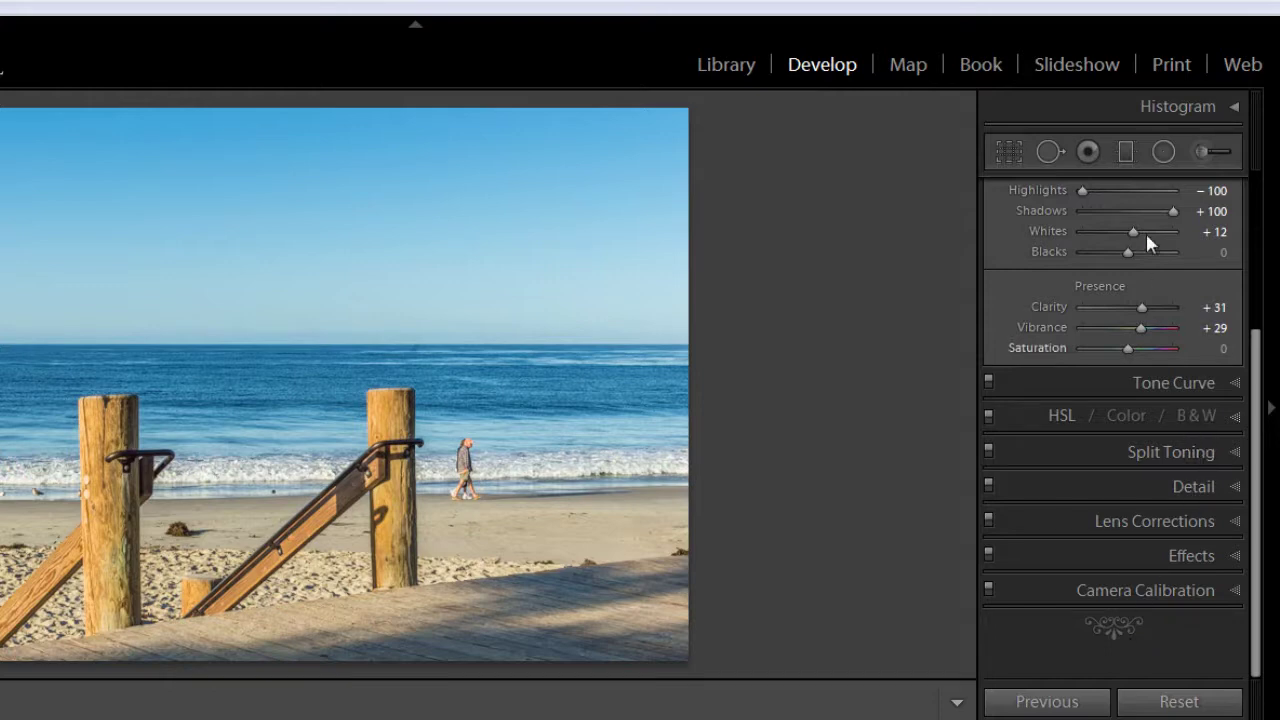
Step: Expand Tone Curve, then enable Solo Mode from the panel header menu
left_click(1237, 385)
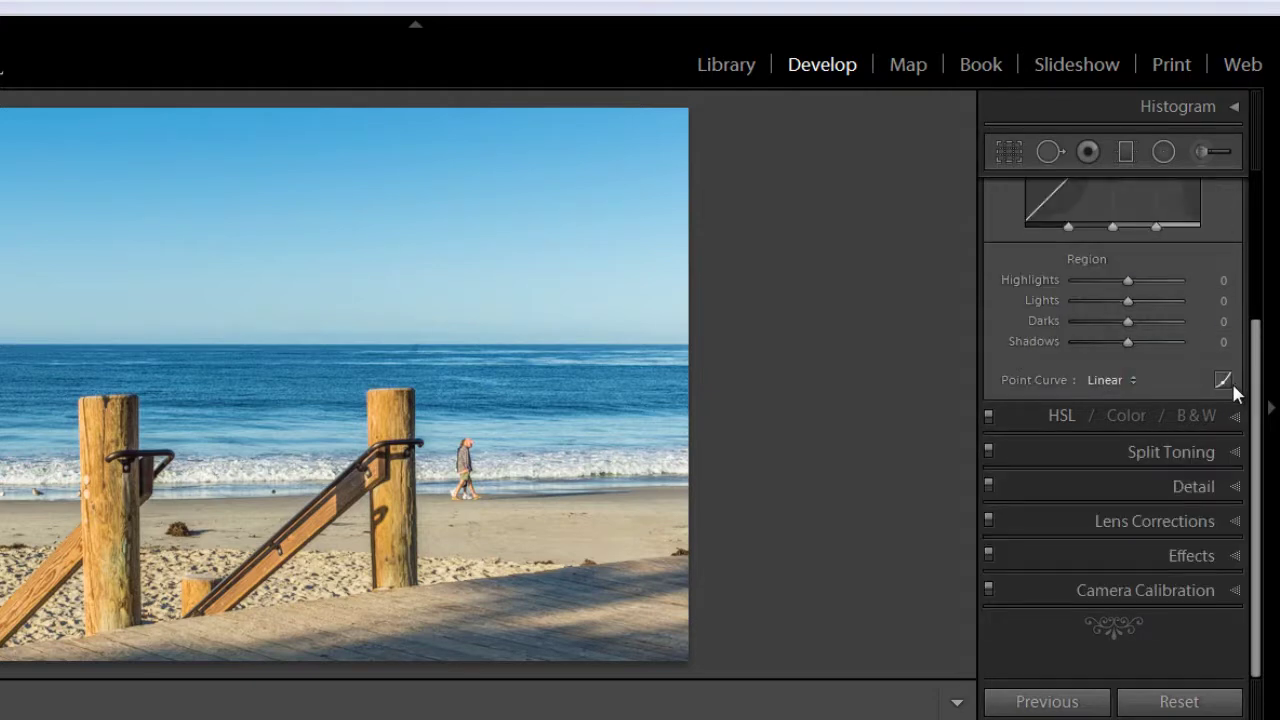
scroll(1234, 388, "up", 4)
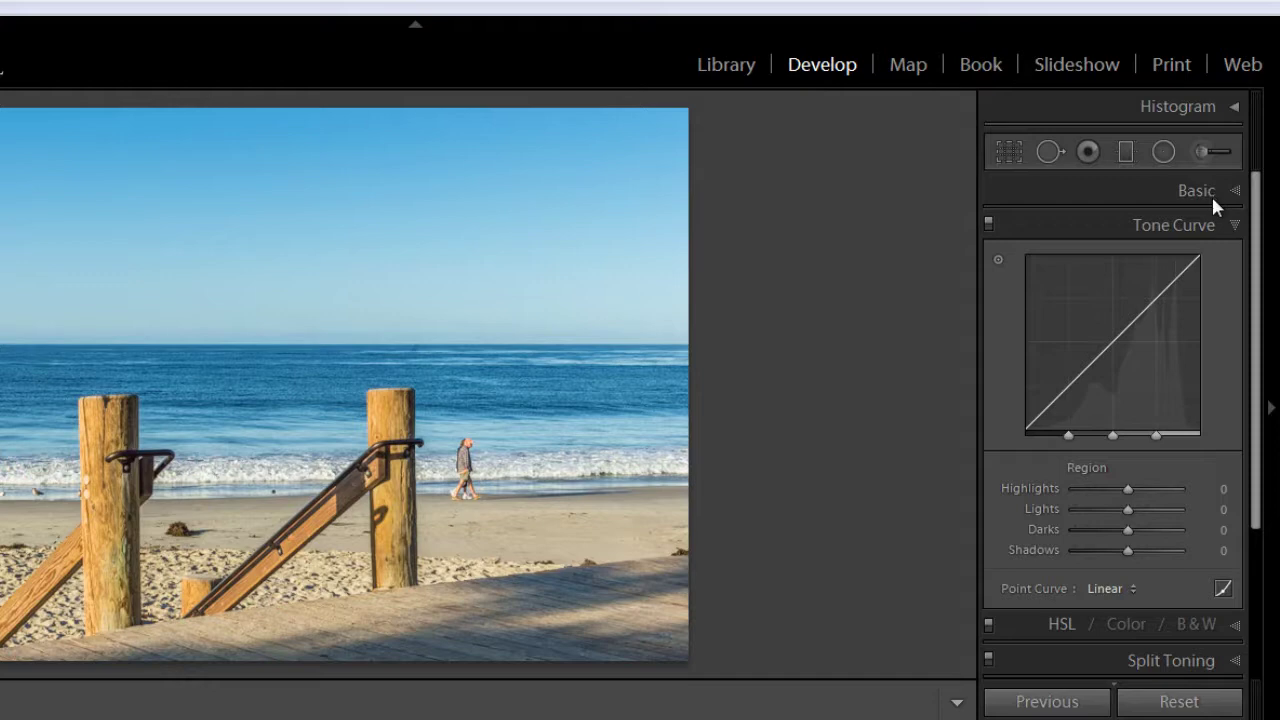
right_click(1053, 651)
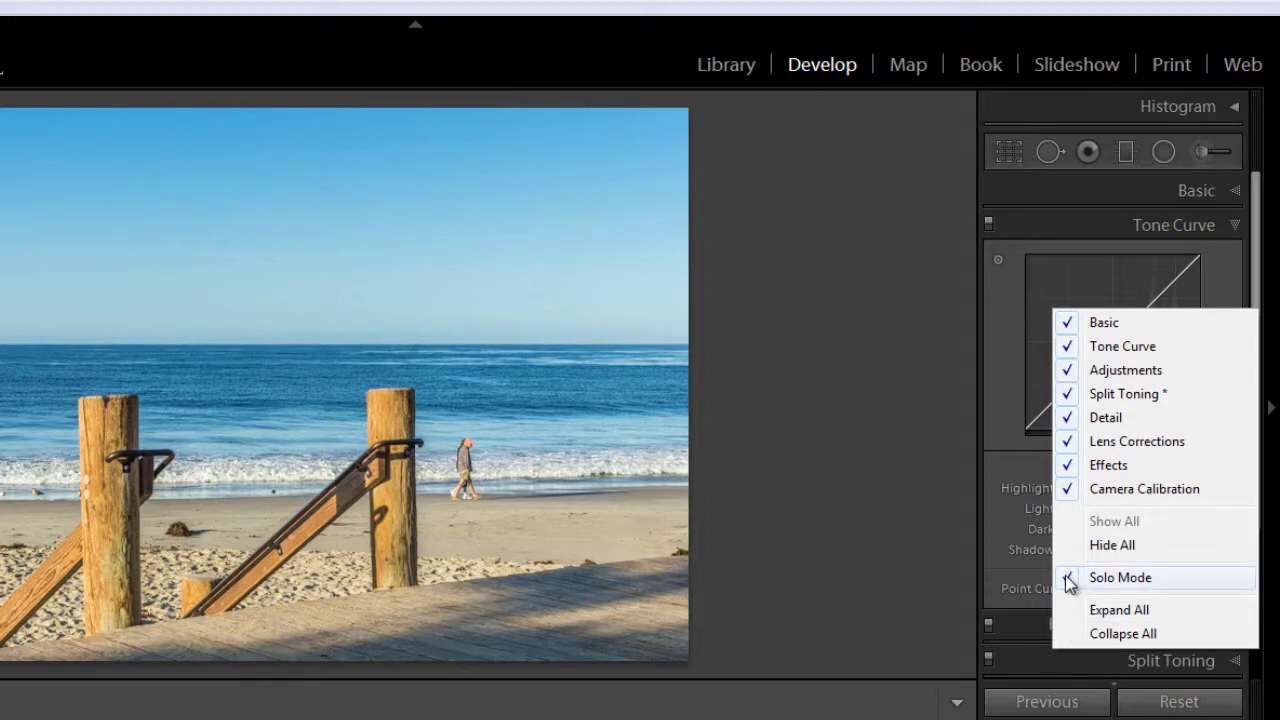
left_click(1135, 581)
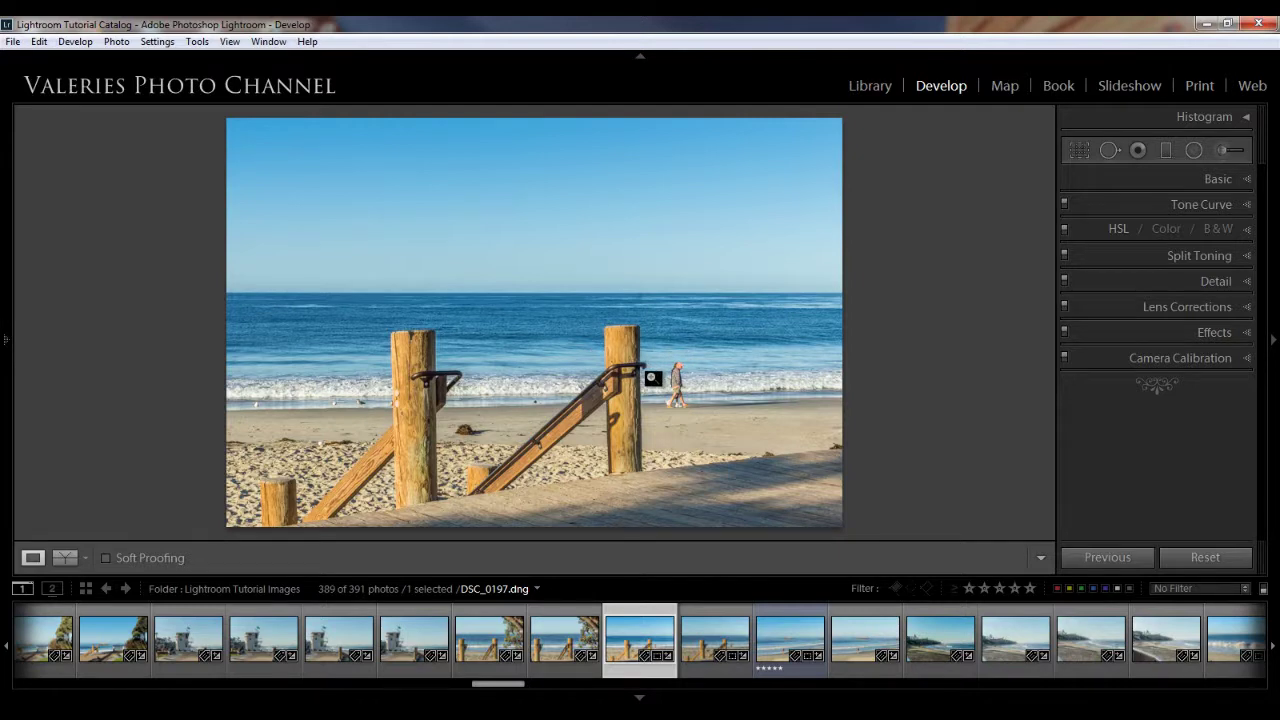
right_click(652, 378)
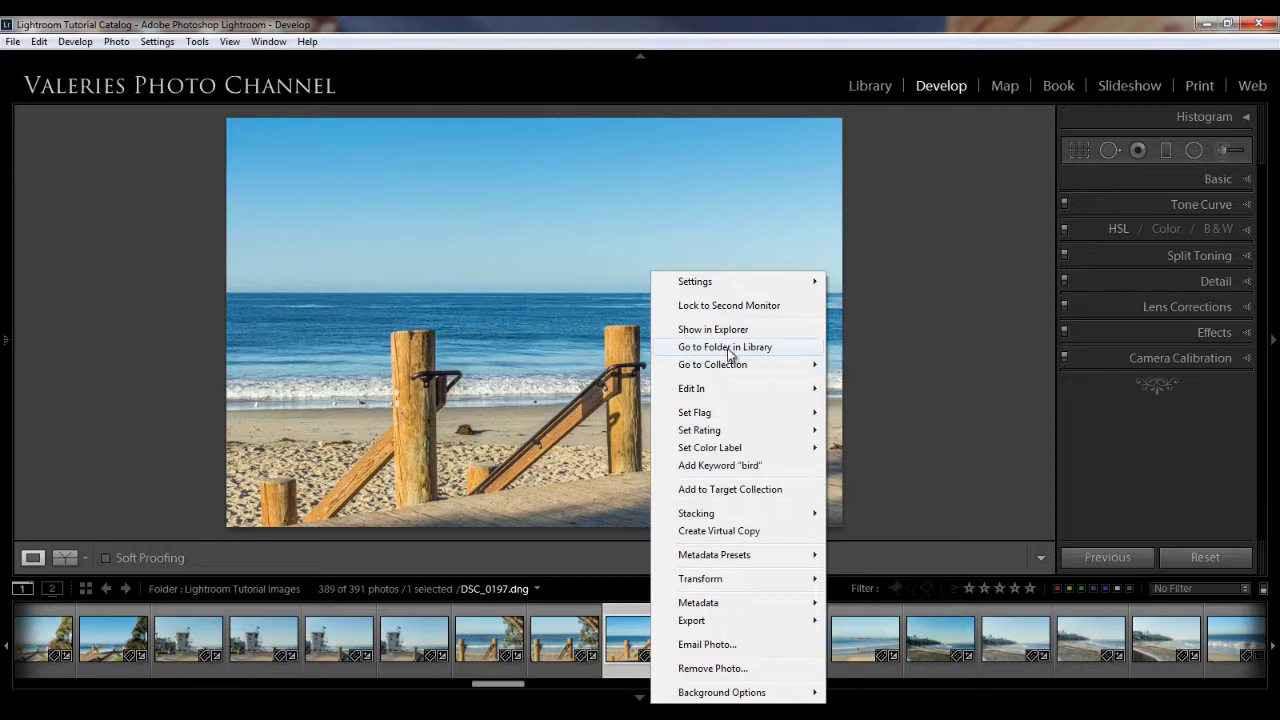
mouse_move(726, 370)
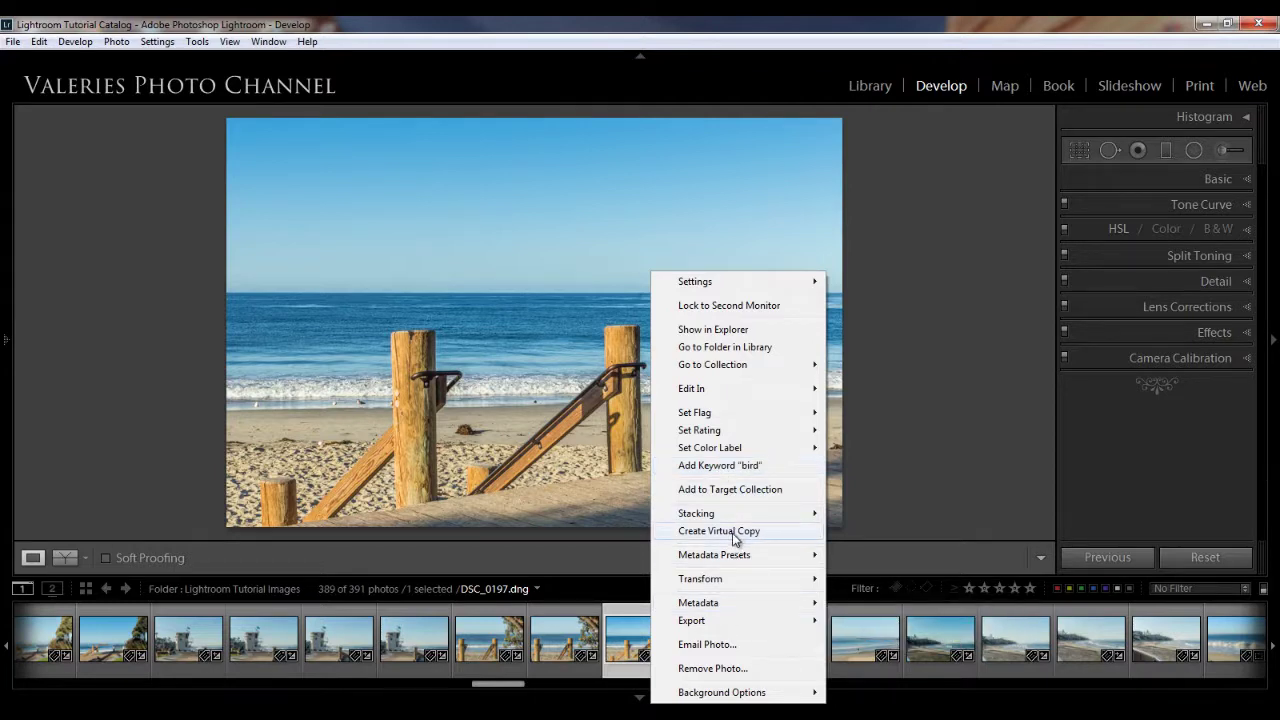
left_click(920, 345)
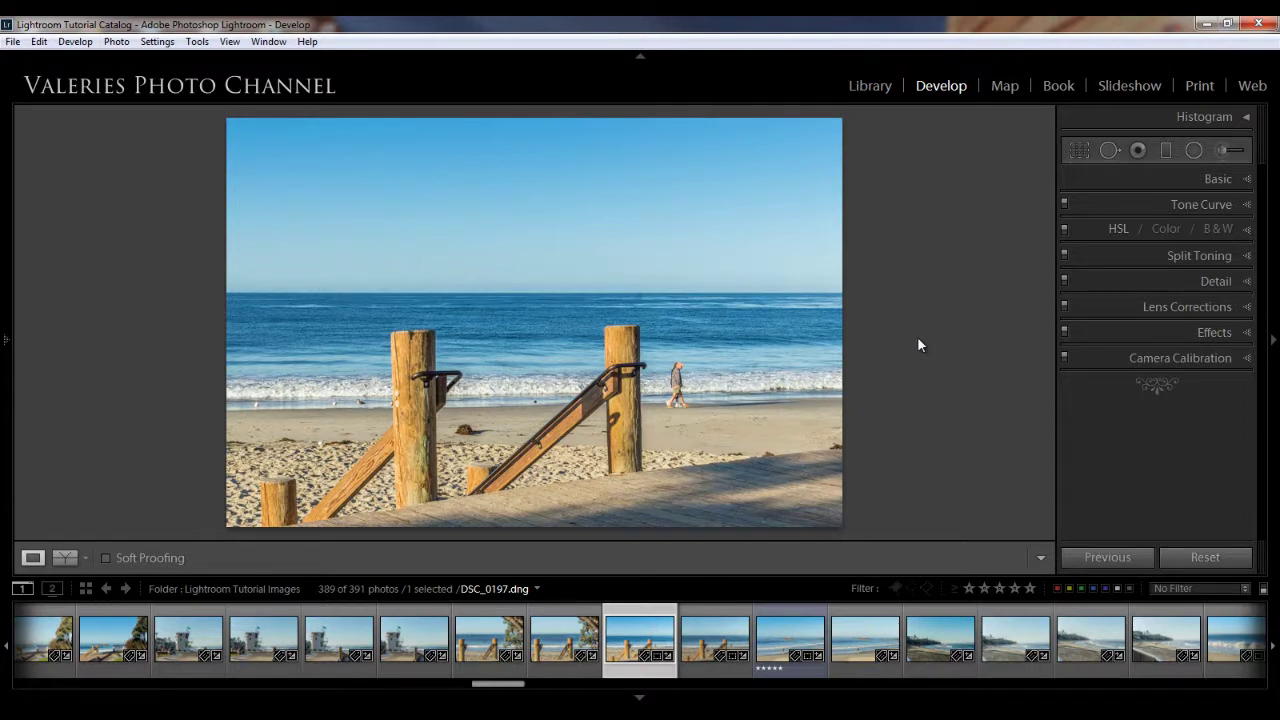
Step: Toggle the Before view with backslash, then list the before/after comparison layouts
key("backslash")
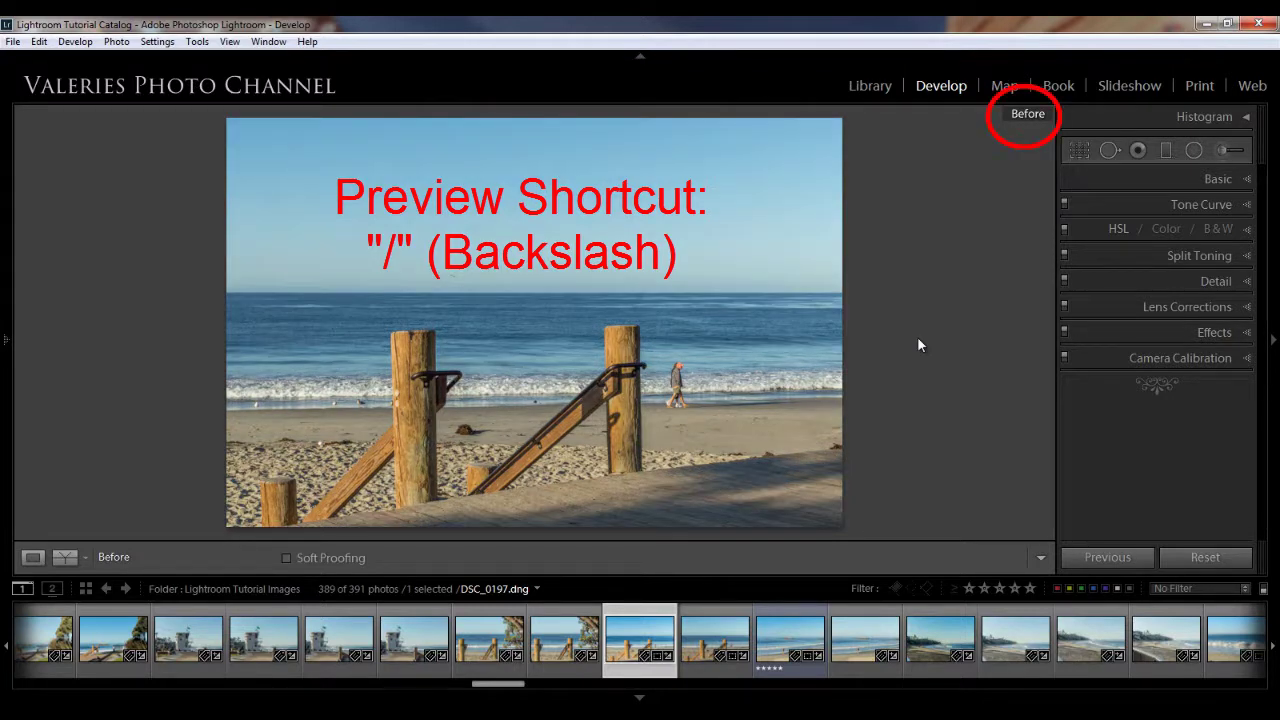
key("backslash")
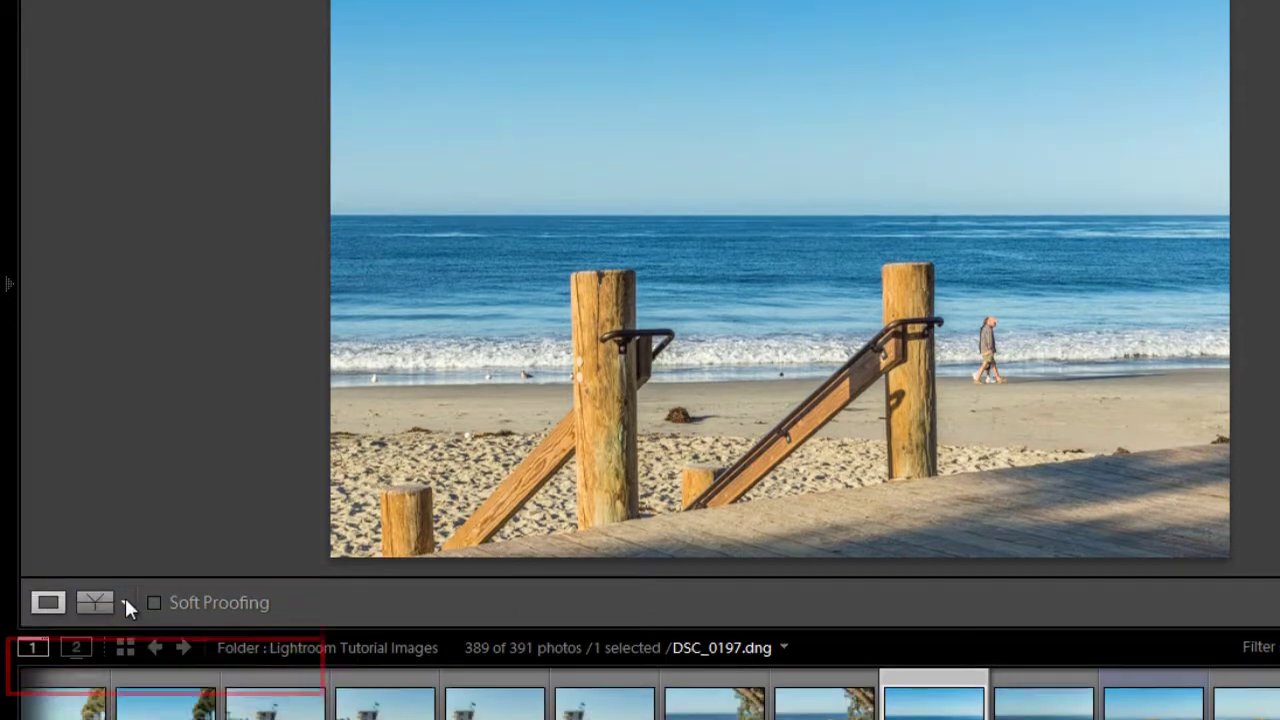
left_click(124, 666)
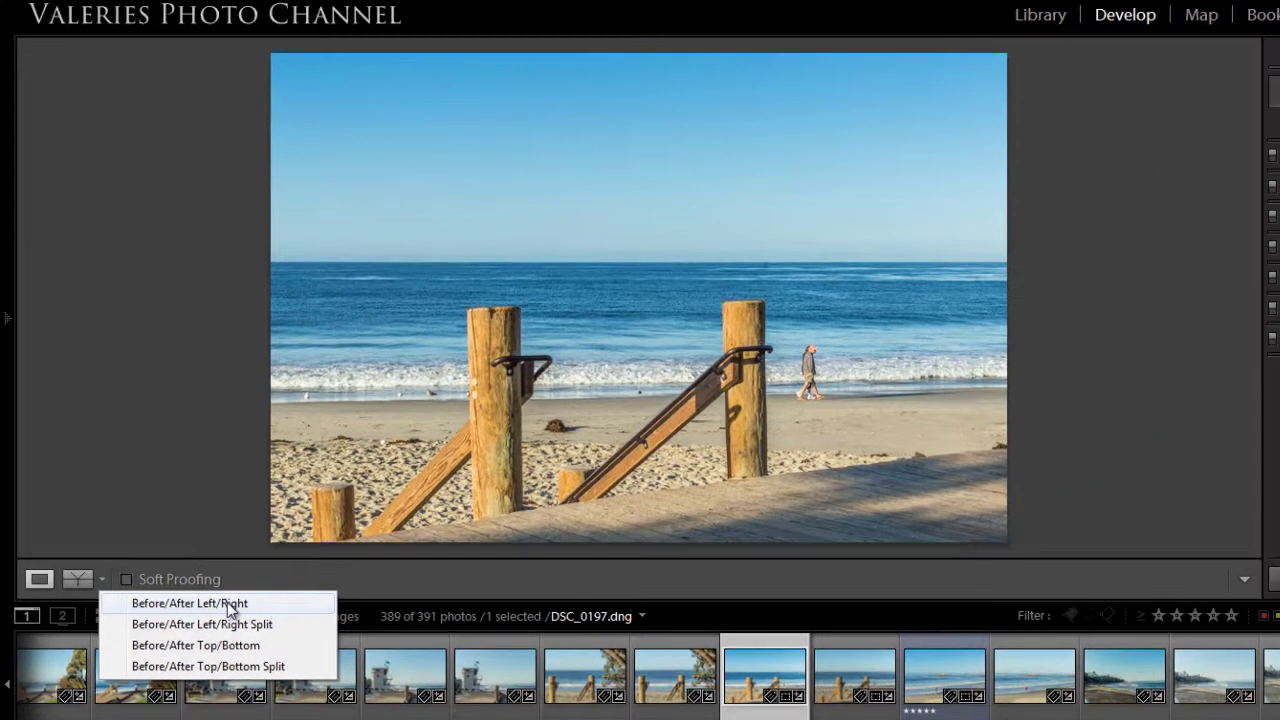
Step: Try the Before/After Left/Right and Left/Right Split comparison layouts
left_click(228, 604)
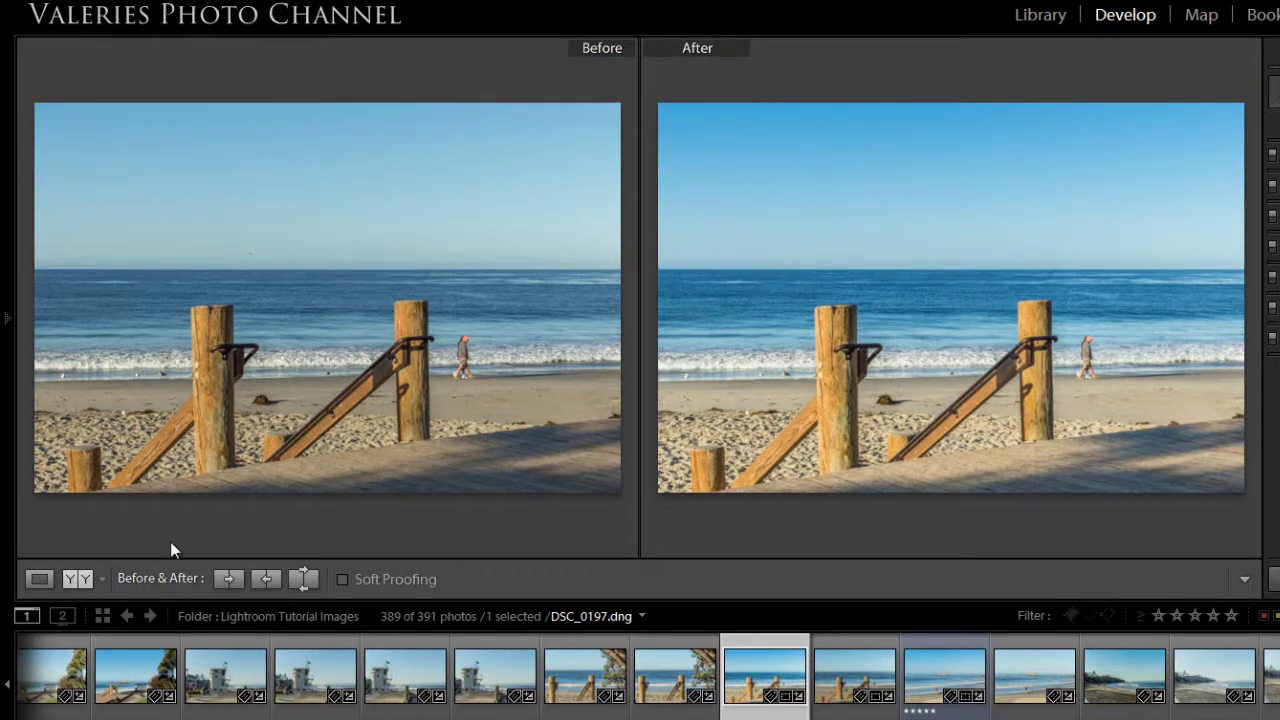
left_click(100, 579)
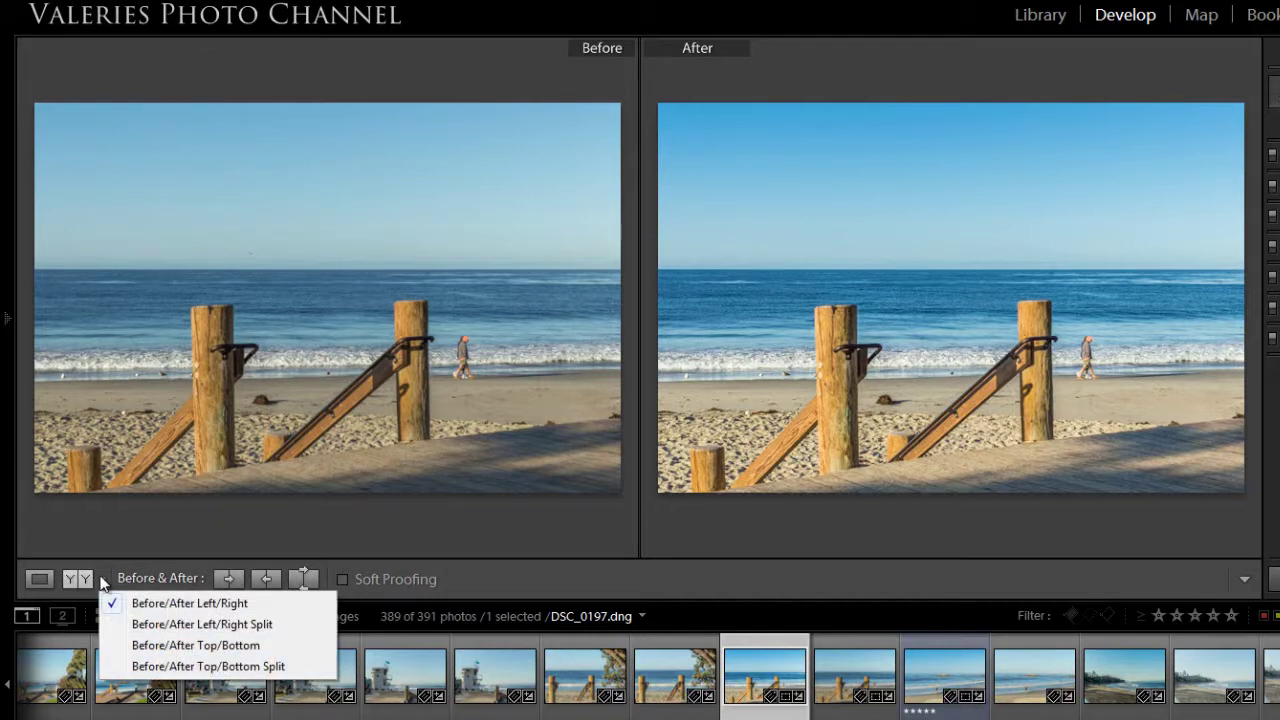
left_click(226, 624)
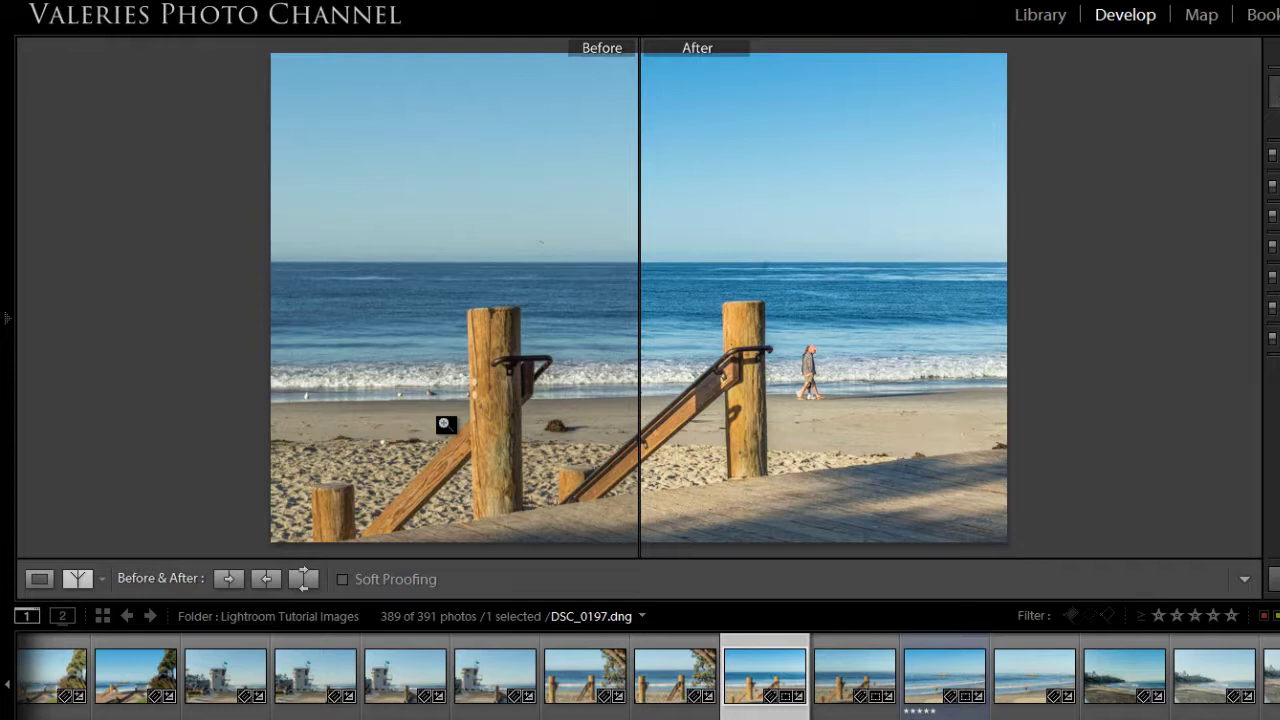
Step: Try Before/After Top/Bottom, then settle on Before/After Top/Bottom Split
left_click(102, 579)
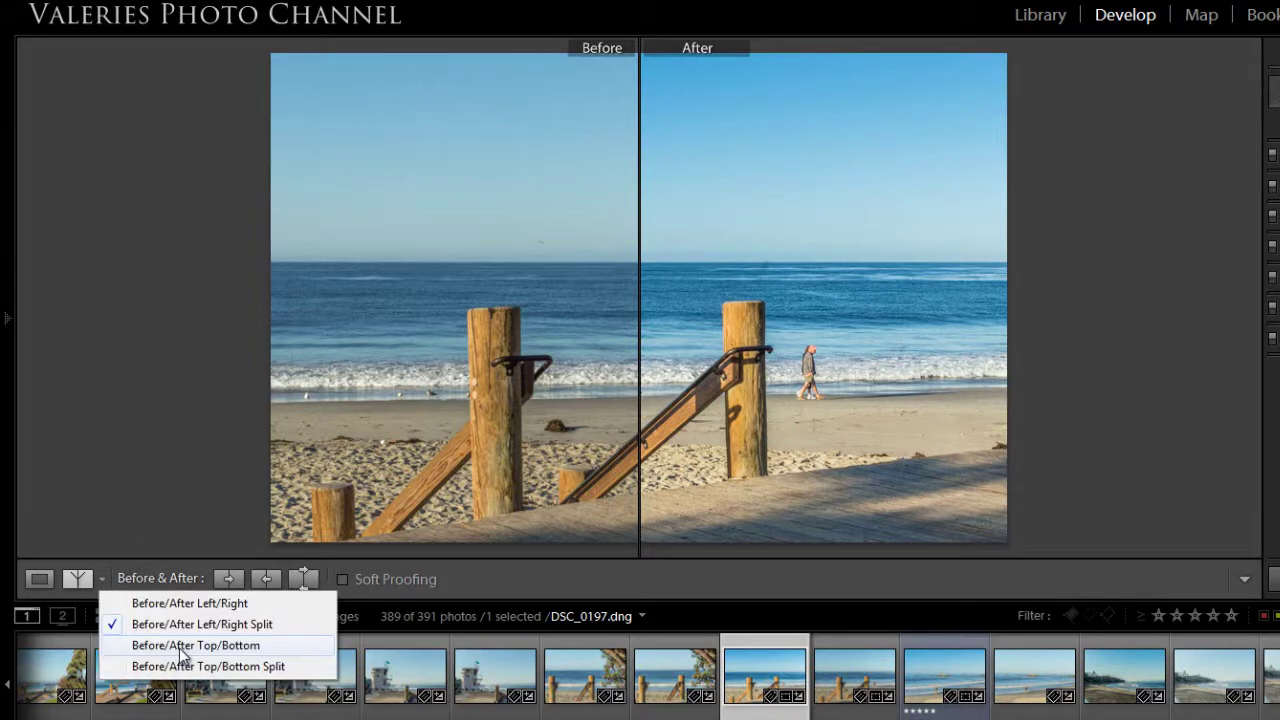
left_click(180, 650)
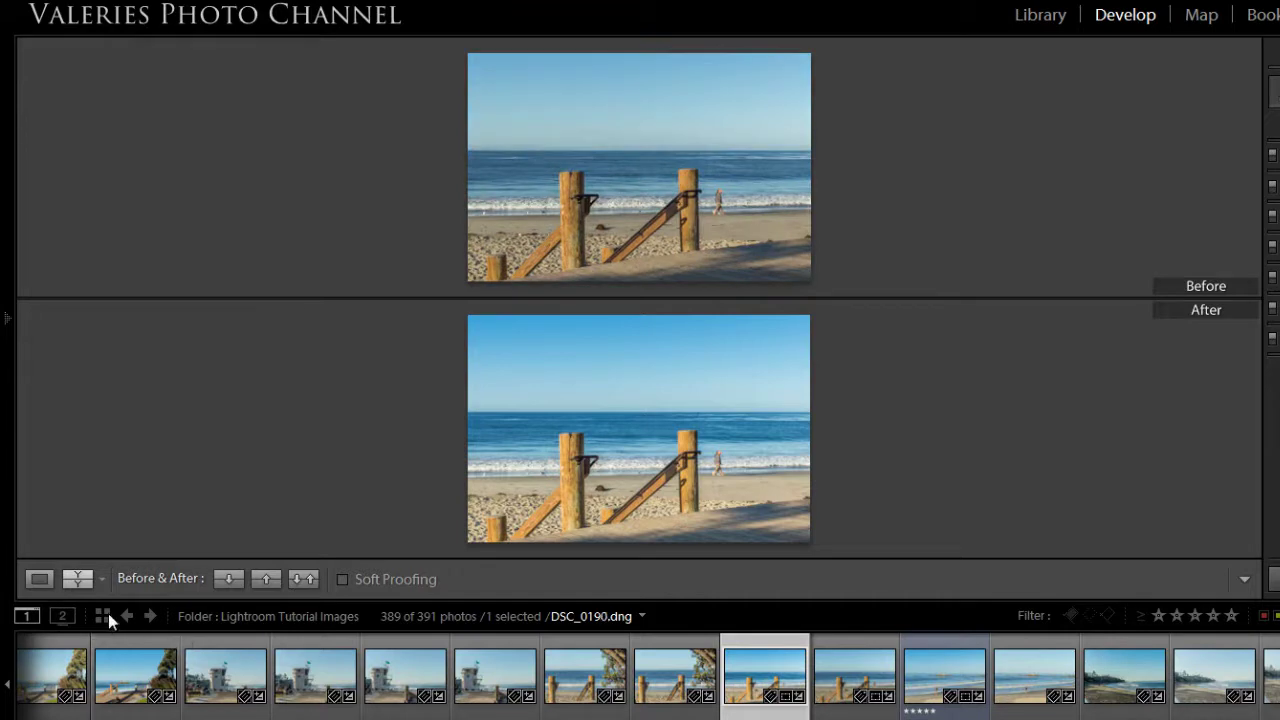
left_click(102, 580)
left_click(150, 666)
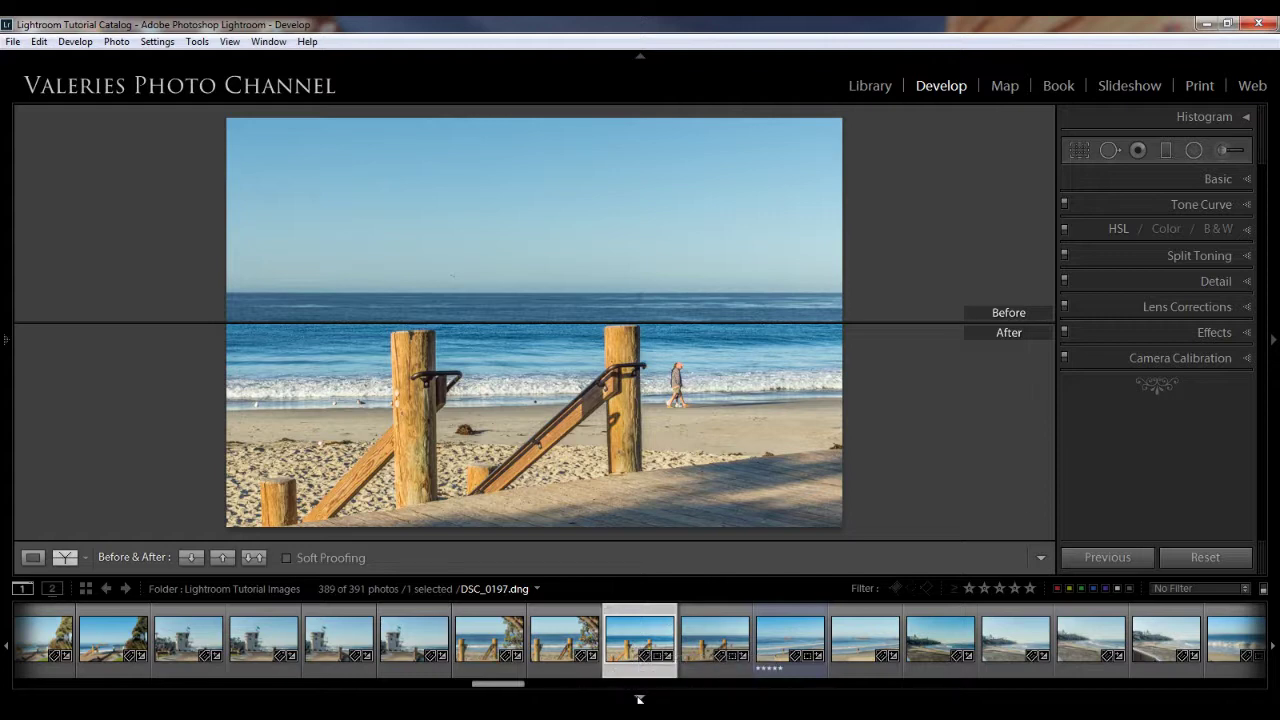
left_click(640, 699)
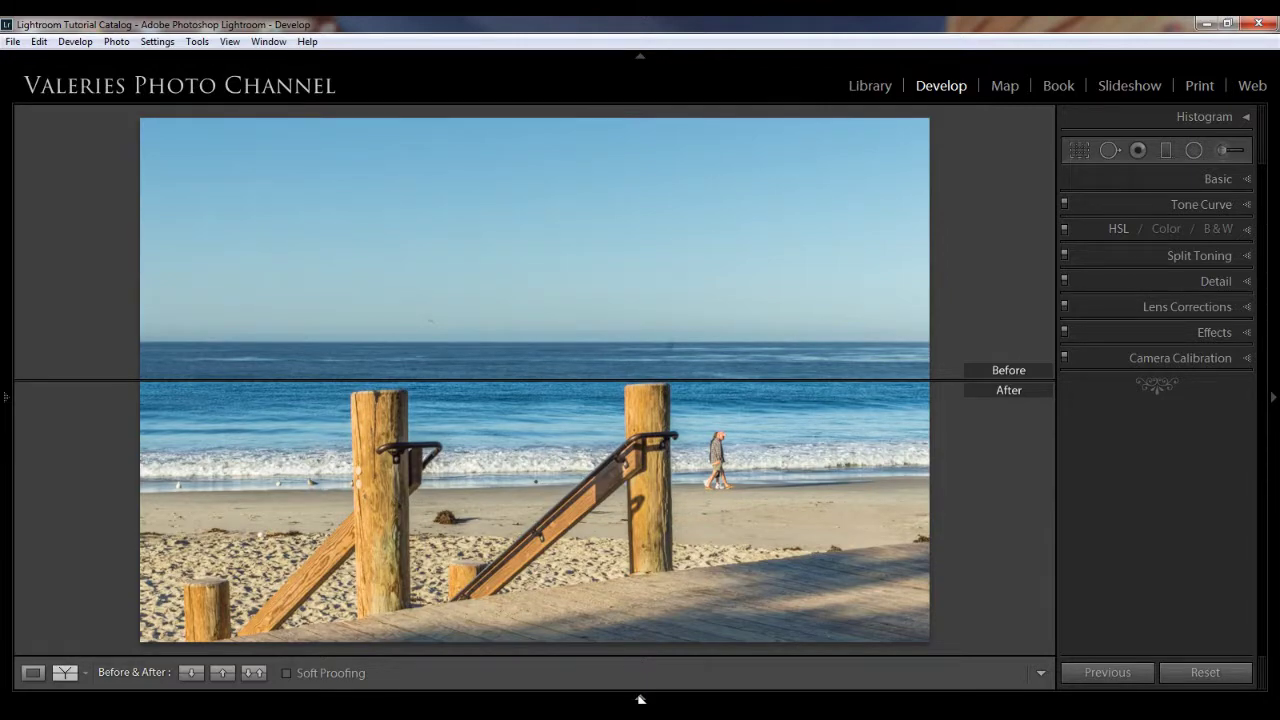
left_click(640, 699)
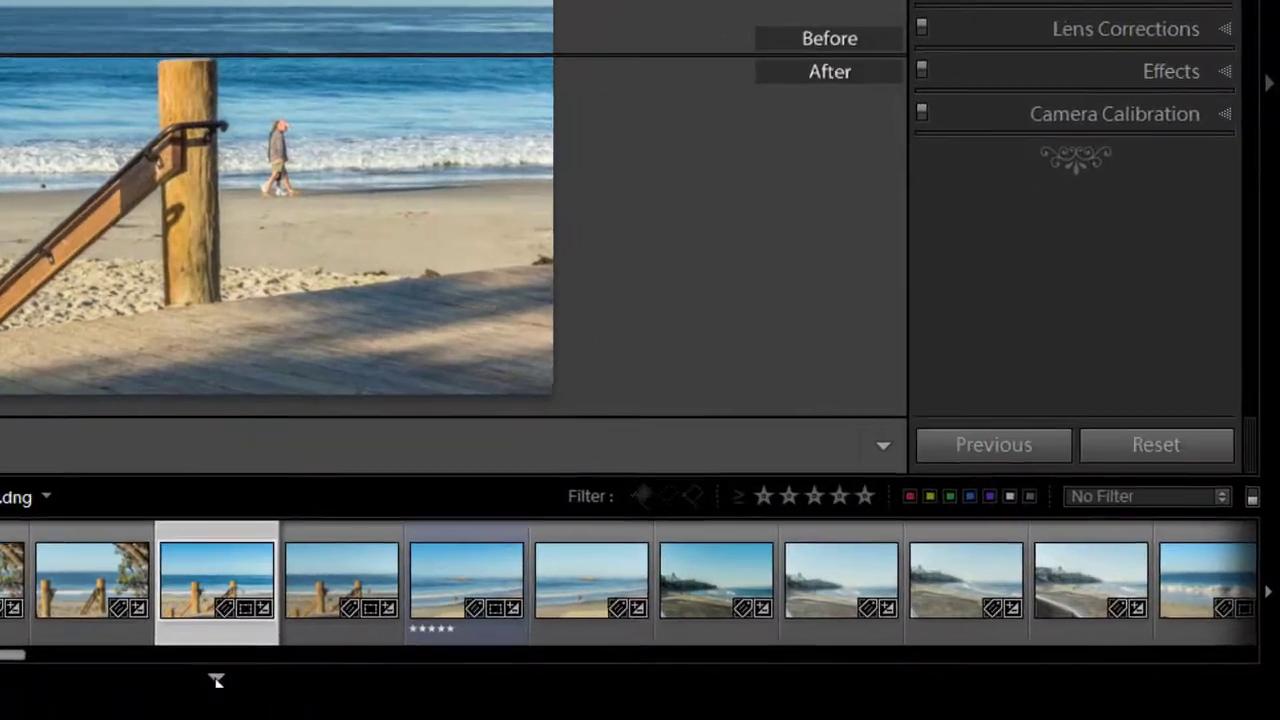